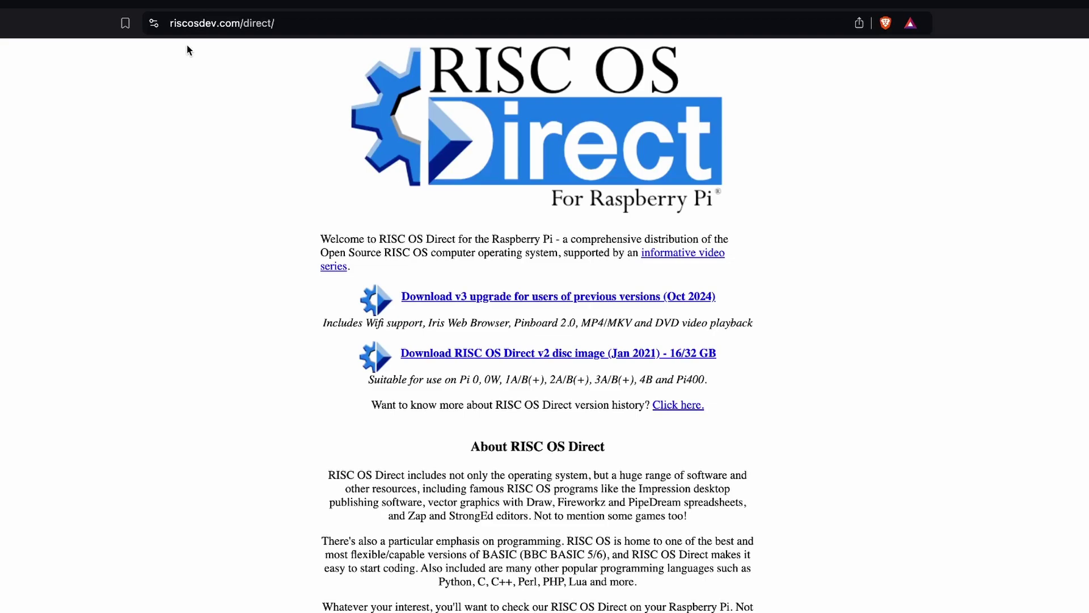
# Step: Download the RISC OS Direct v2 disc image, accepting the virus-scan warning
pyautogui.click(504, 355)
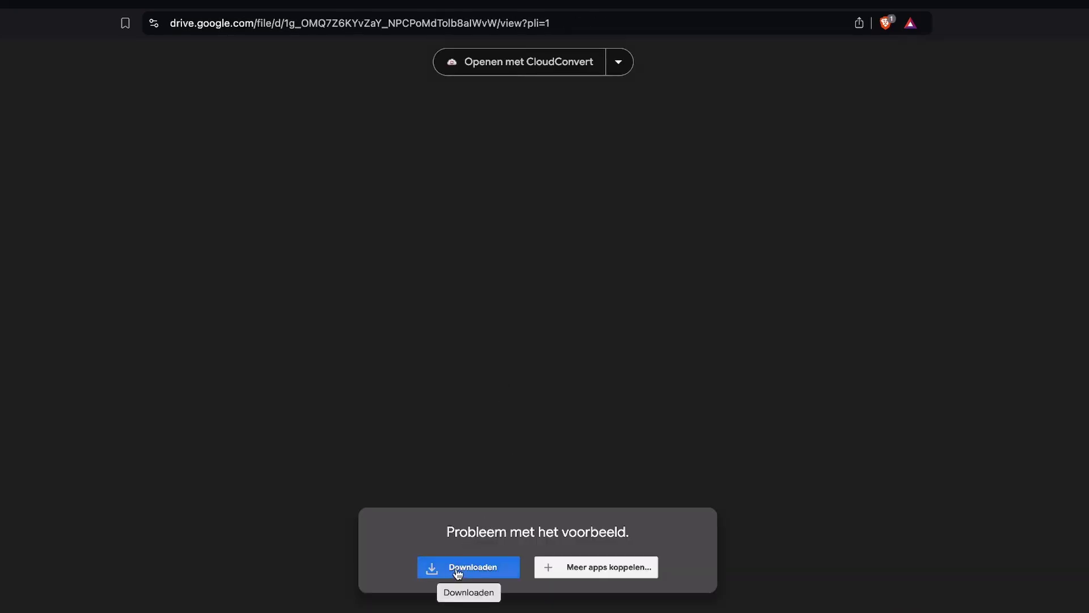
pyautogui.click(459, 567)
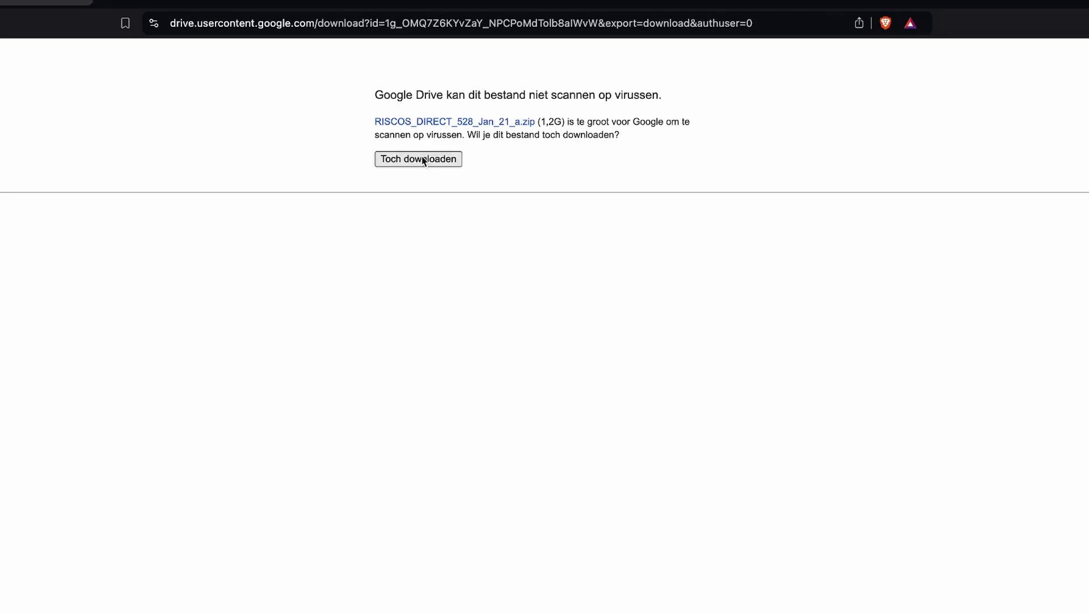
pyautogui.click(418, 159)
# Step: Save the v3 upgrade as Direct_531_upg in Downloads
pyautogui.press('super+bracketleft')
pyautogui.press('super+bracketleft')
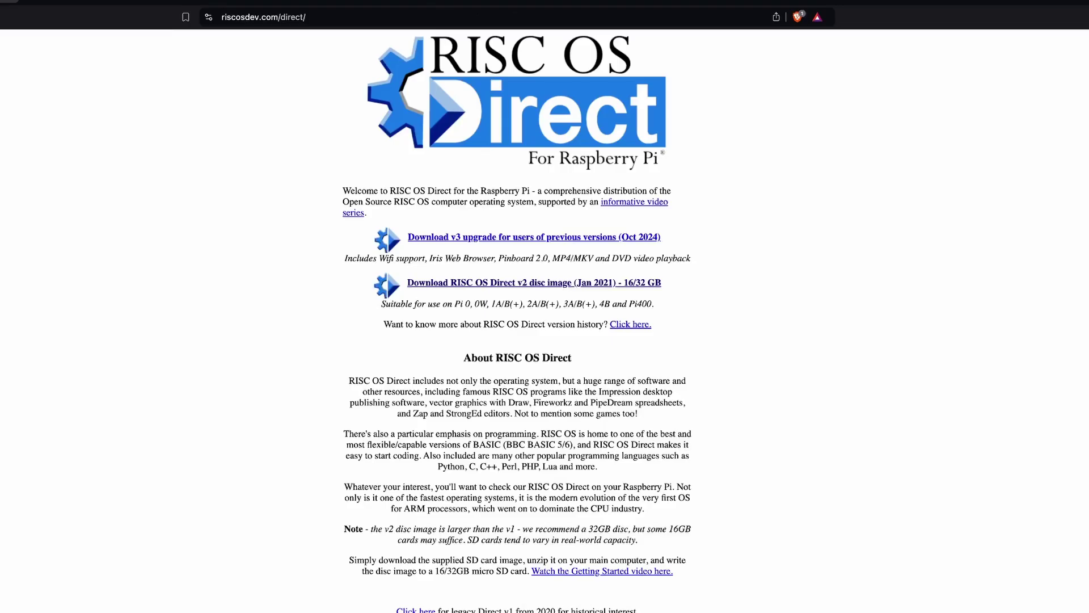
pyautogui.click(455, 238)
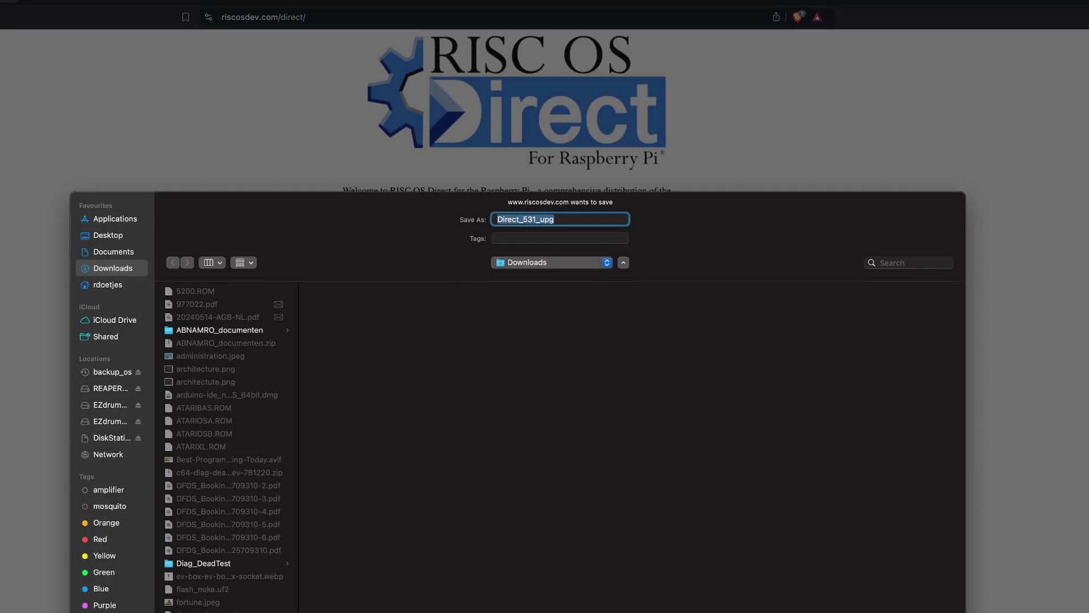
pyautogui.press('Return')
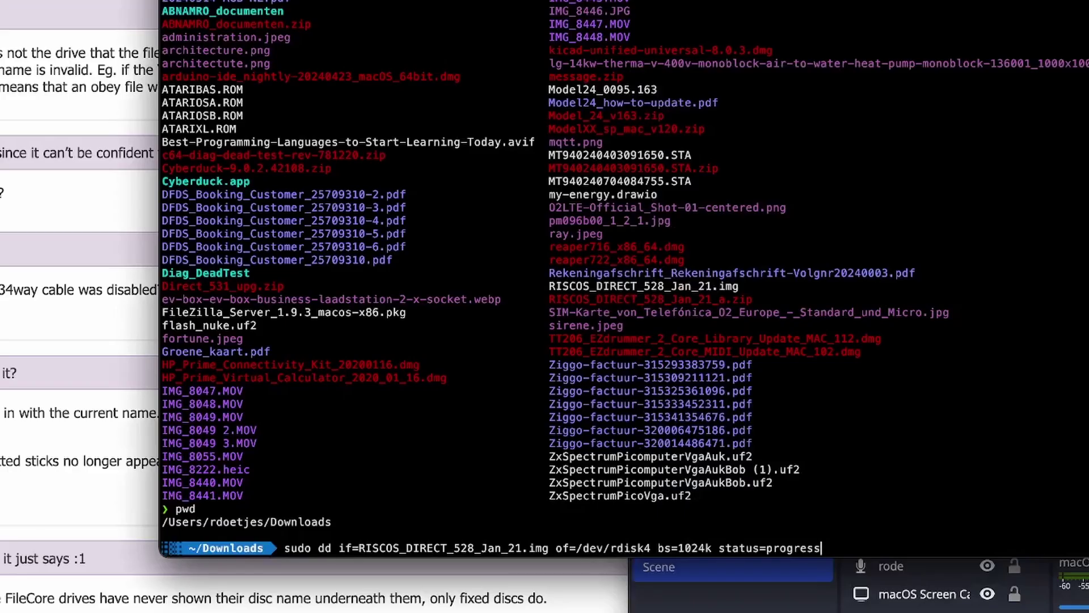
# Step: Run sudo dd with the admin password, then unmount the busy PiBoot card in Disk Utility
pyautogui.press('Return')
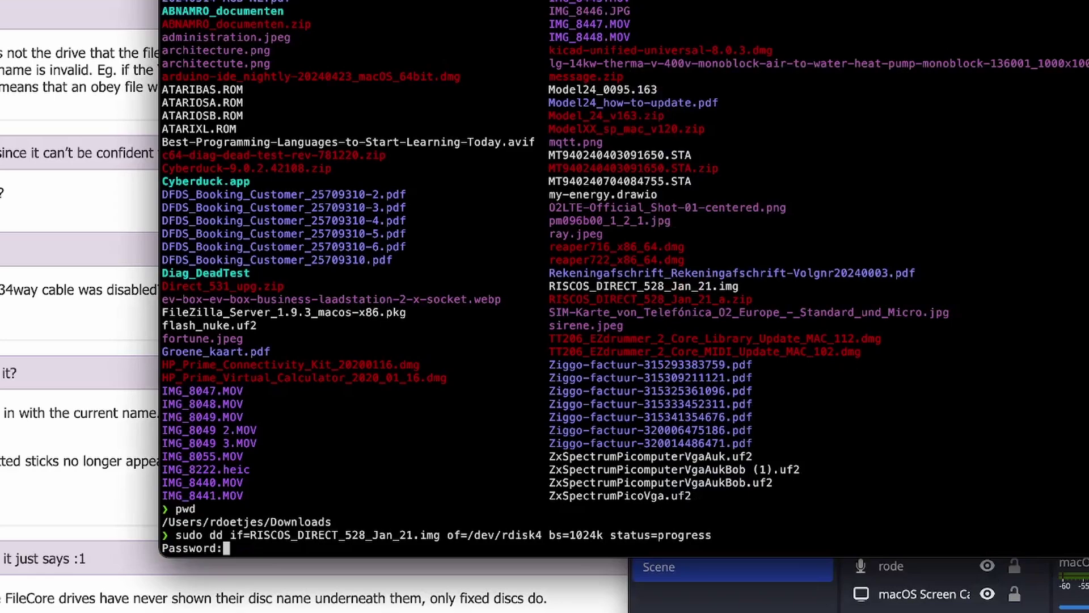
pyautogui.press('Return')
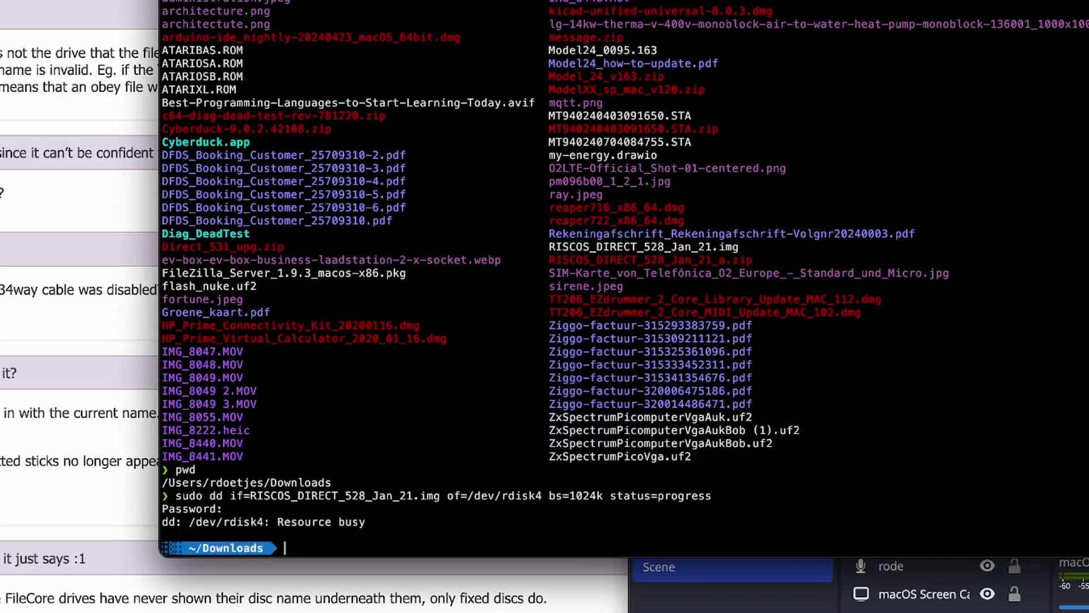
pyautogui.press('super+space')
pyautogui.write('disk')
pyautogui.press('Return')
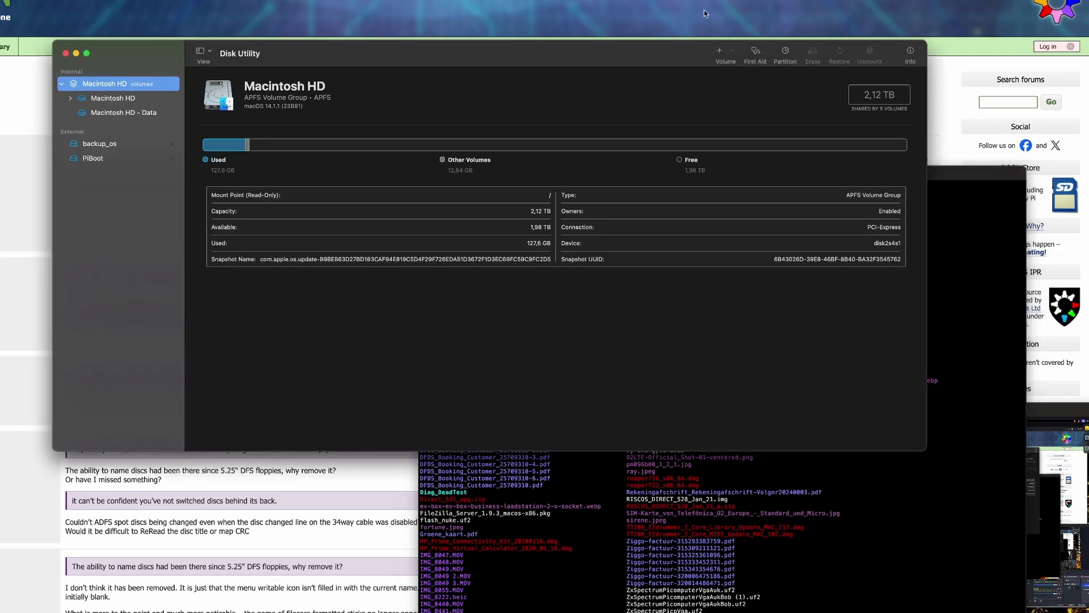
pyautogui.click(97, 157)
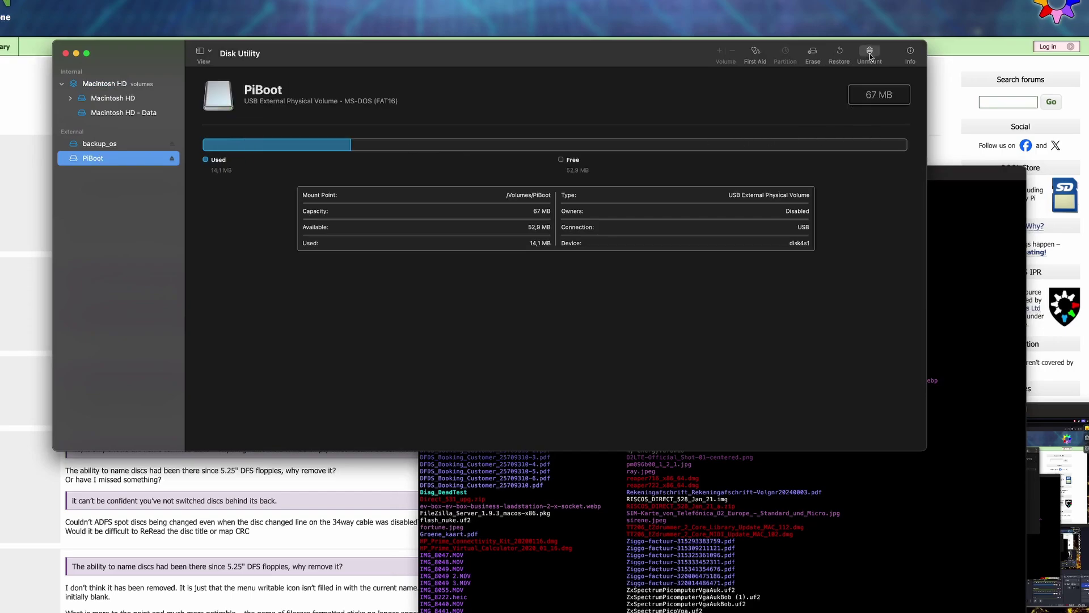
pyautogui.click(870, 53)
# Step: Rerun dd writing RISCOS_DIRECT_528_Jan_21.img to /dev/rdisk4
pyautogui.click(911, 479)
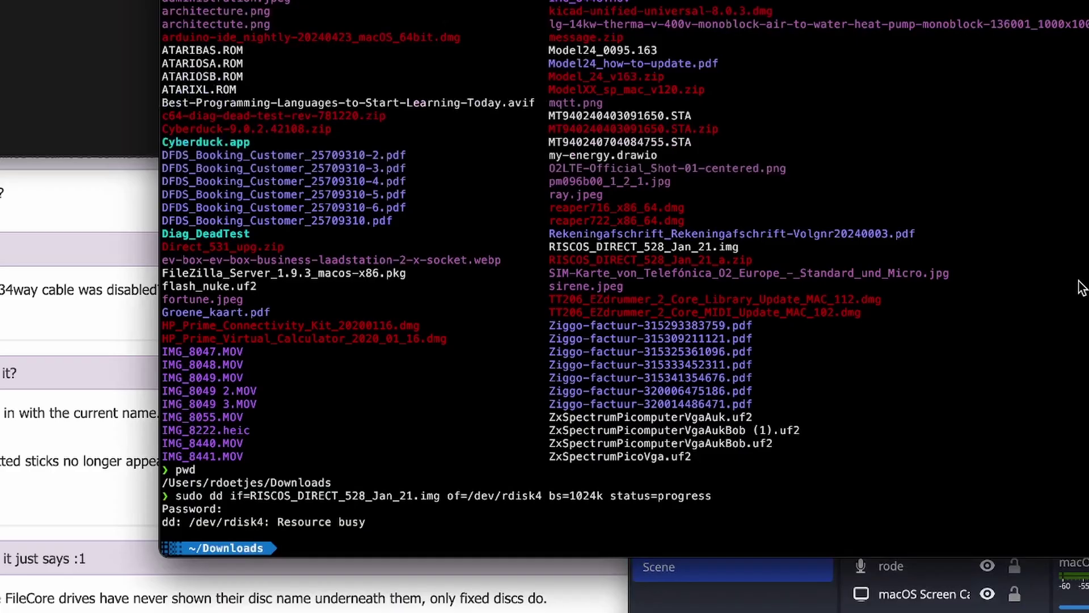
pyautogui.press('Up')
pyautogui.press('Return')
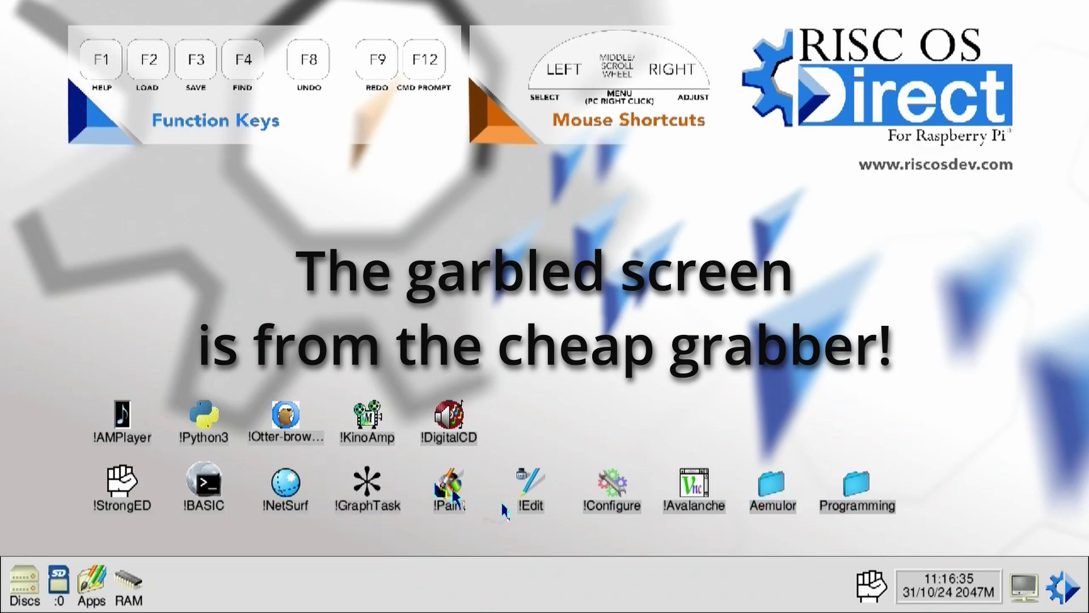
# Step: Start !FTPc from the SD card's Network folder
pyautogui.click(59, 587)
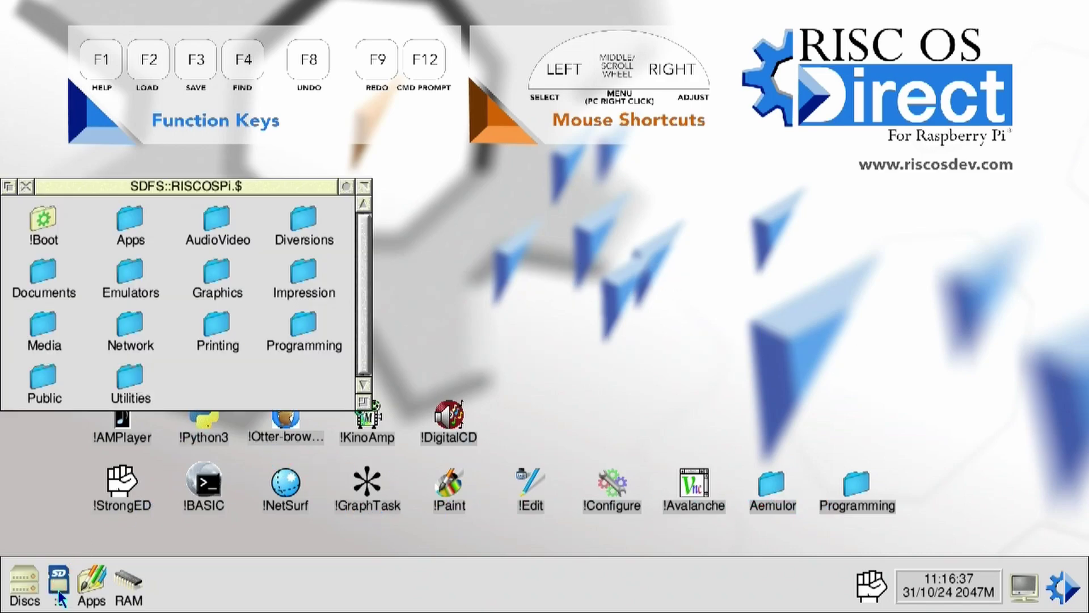
pyautogui.doubleClick(129, 326)
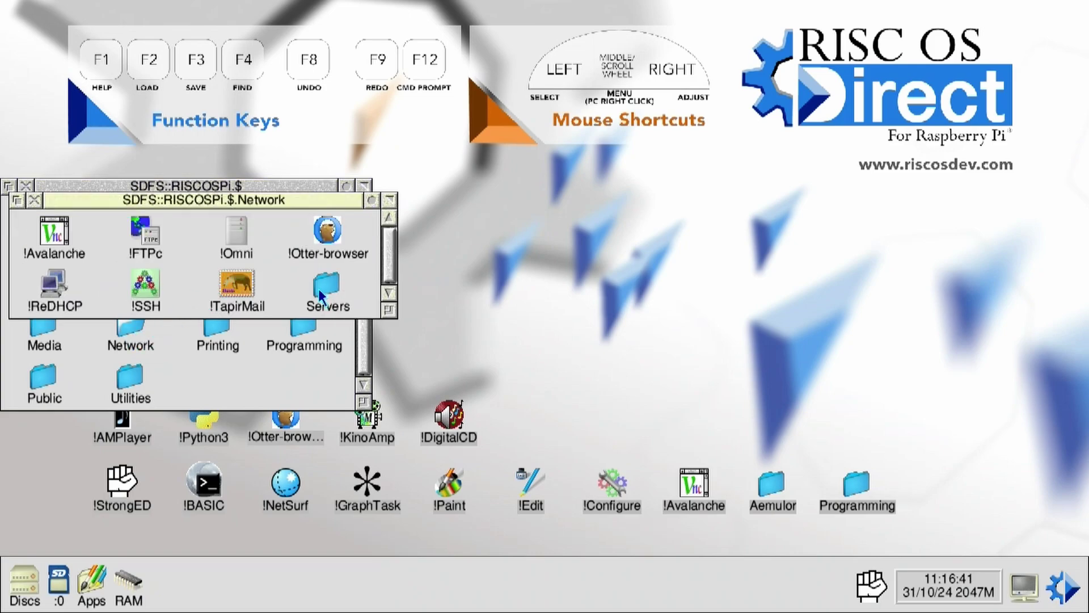
pyautogui.doubleClick(145, 233)
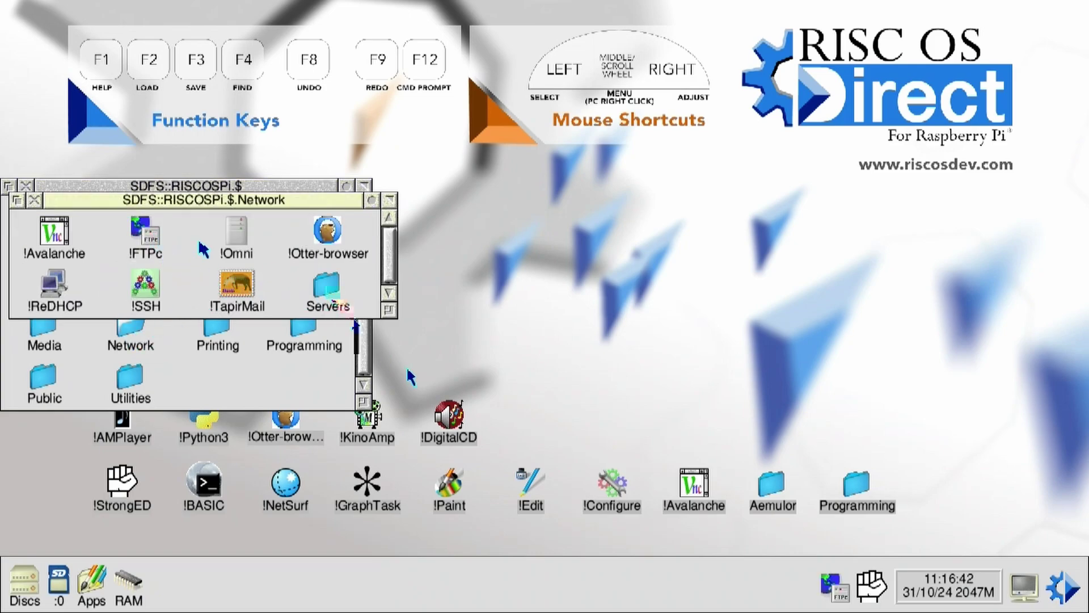
# Step: Connect anonymously to the FTP server at 192.168.178.21
pyautogui.click(832, 578)
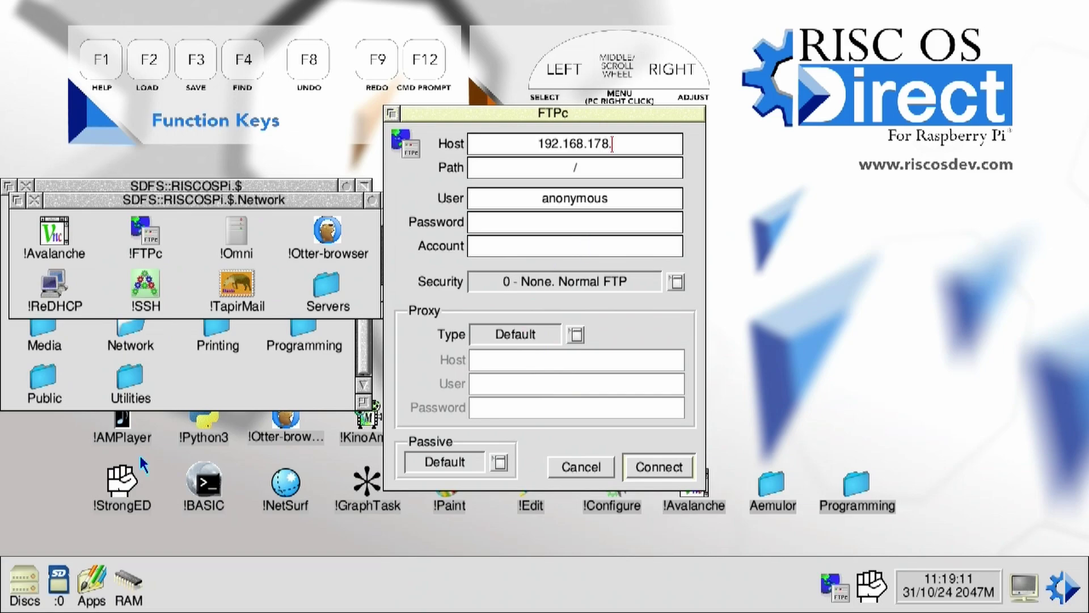
pyautogui.write('.21')
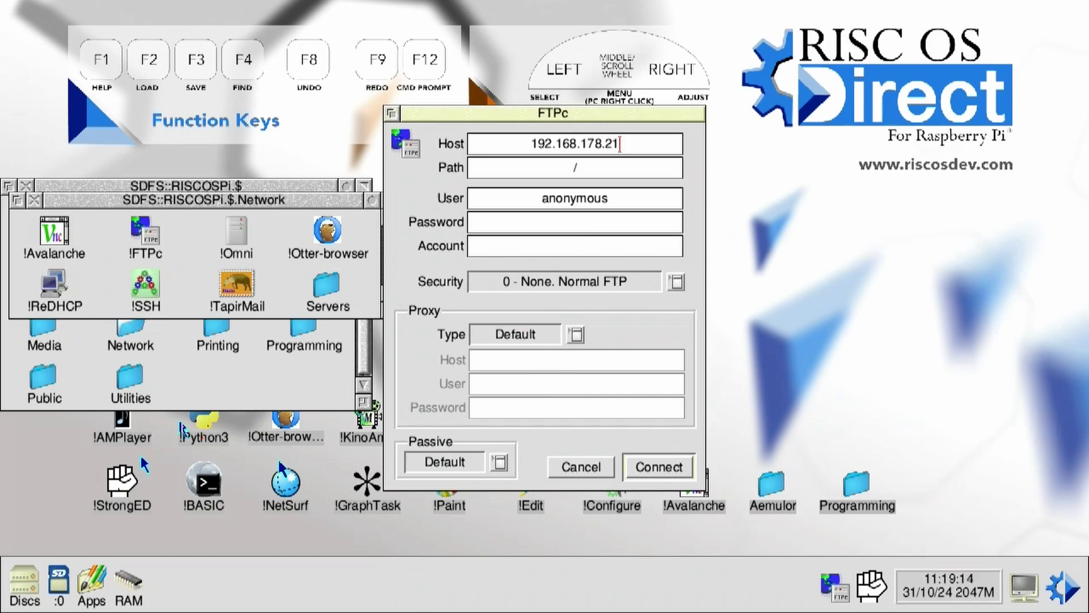
pyautogui.click(664, 468)
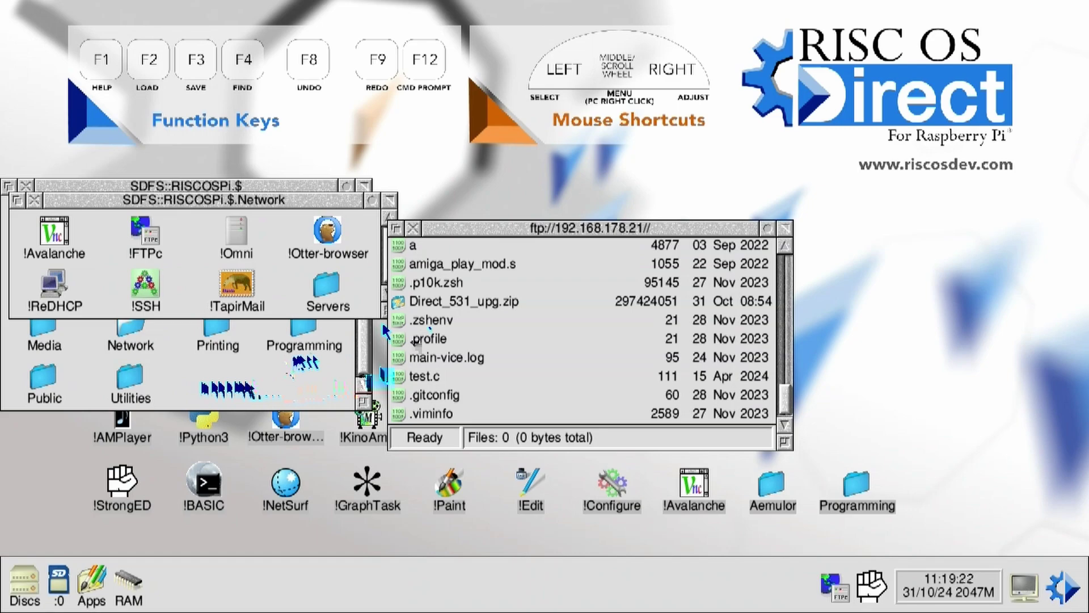
# Step: Copy Direct_531_upg.zip from FTP into the $ window, open the archive and run Prepare
pyautogui.moveTo(407, 304); pyautogui.dragTo(339, 326)
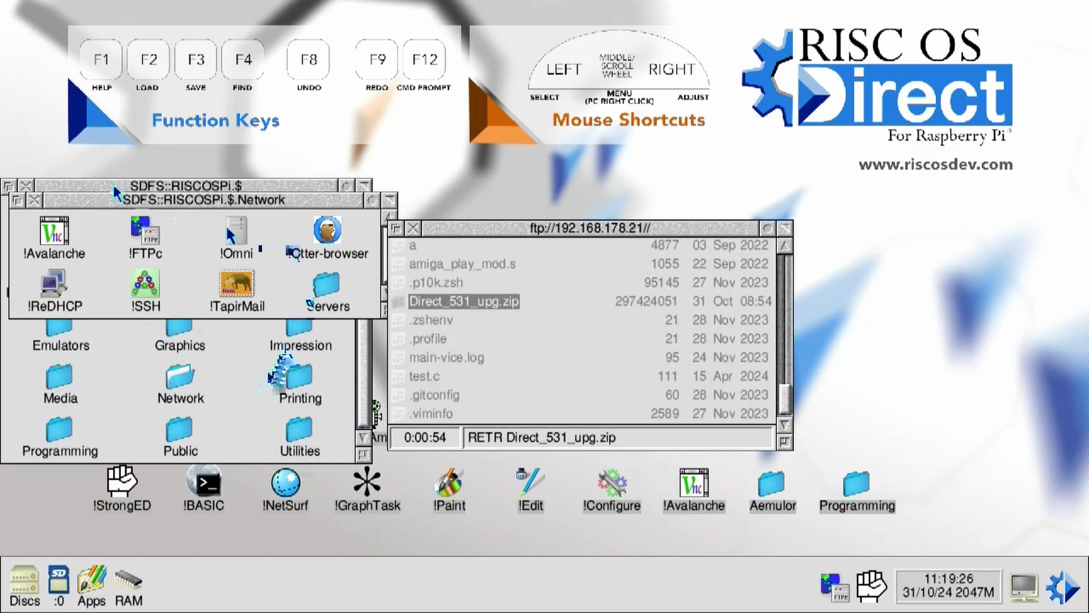
pyautogui.click(34, 199)
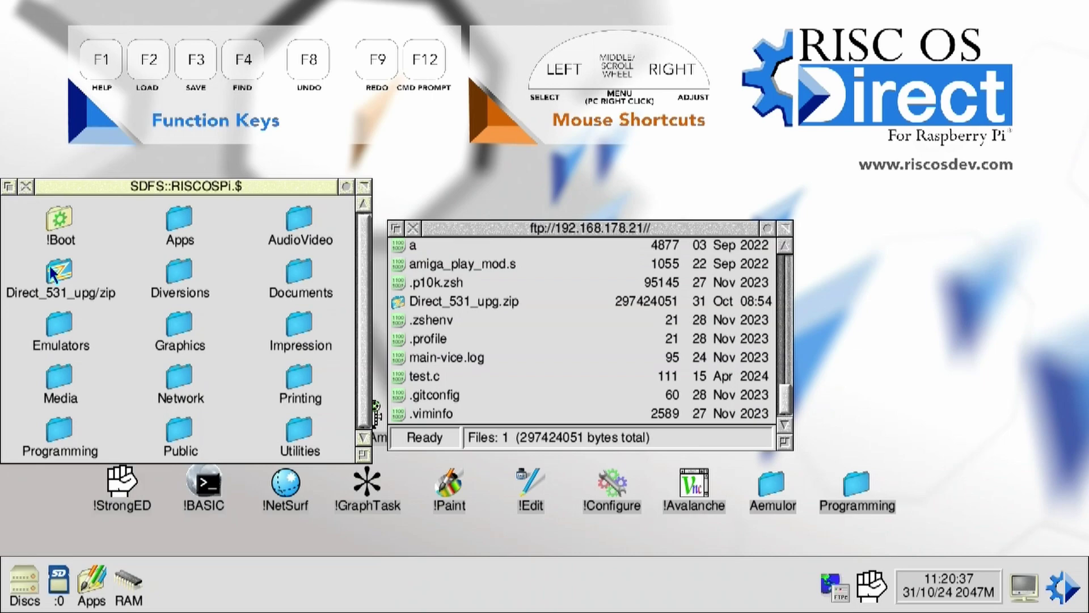
pyautogui.doubleClick(52, 274)
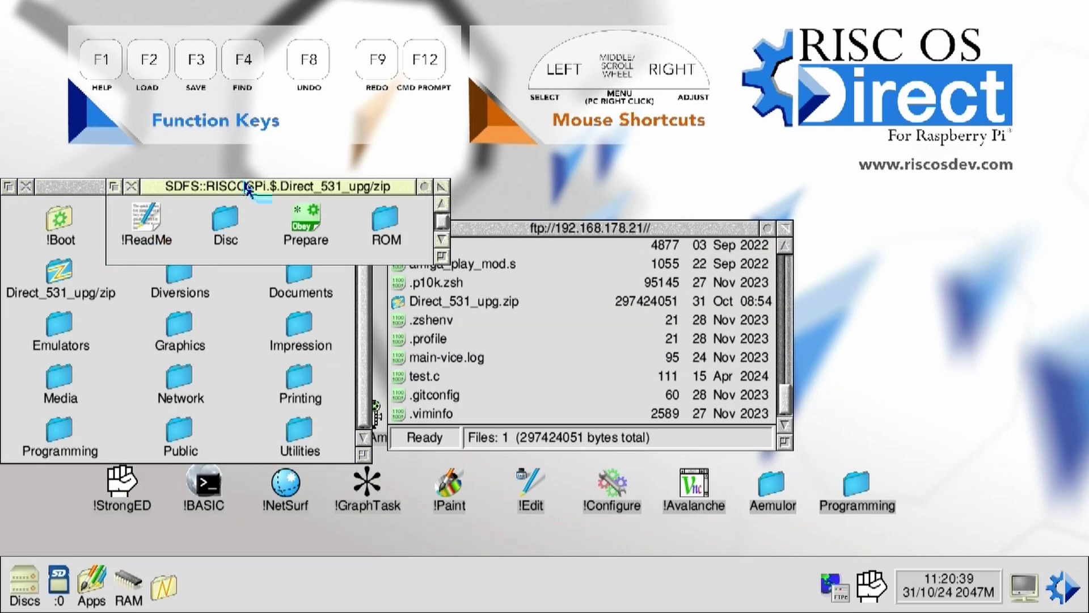
pyautogui.moveTo(255, 187); pyautogui.dragTo(556, 139)
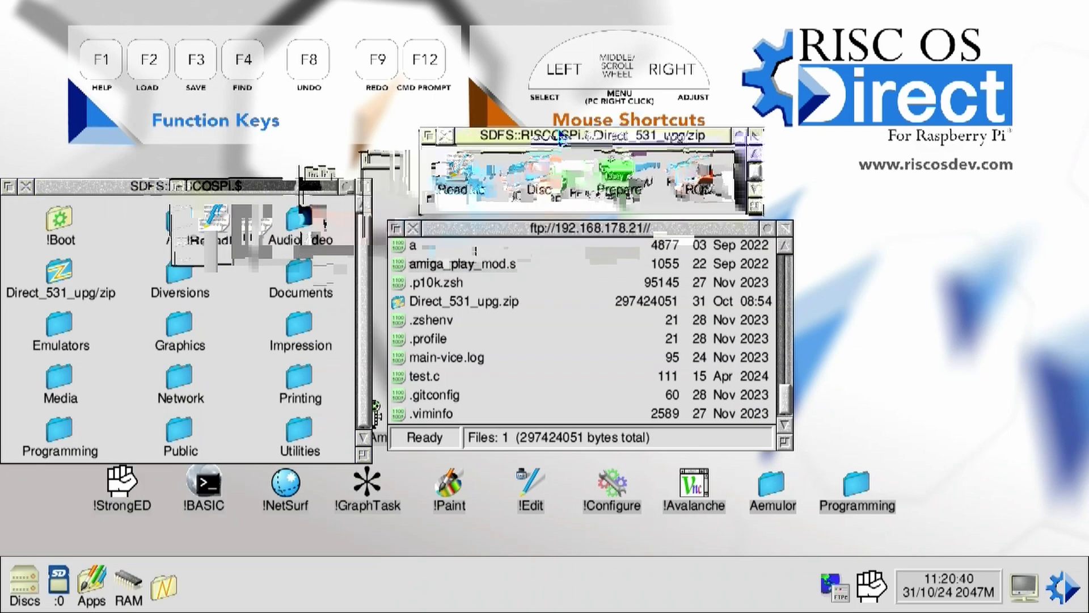
pyautogui.doubleClick(621, 177)
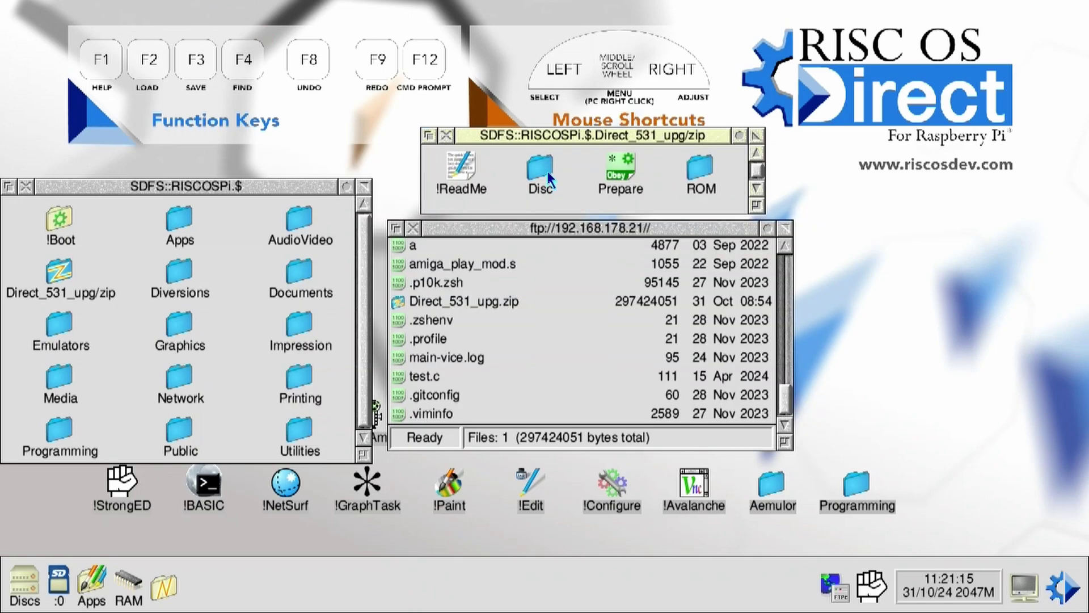
# Step: Copy all items from the upgrade's Disc folder, then the ROM folder, into $
pyautogui.doubleClick(548, 173)
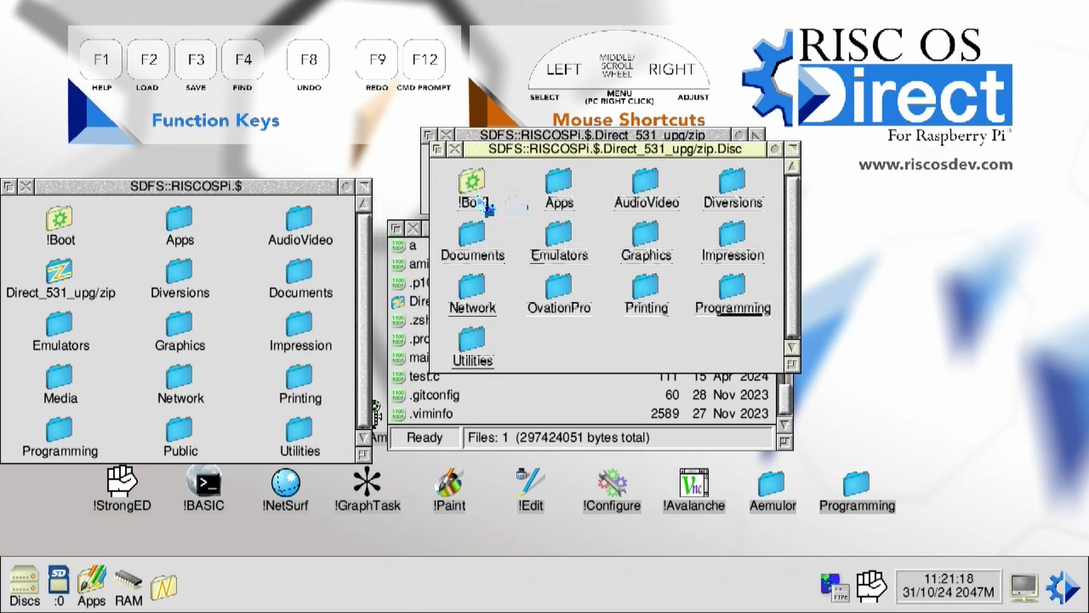
pyautogui.hotkey('ctrl', 'a')
pyautogui.moveTo(466, 180); pyautogui.dragTo(230, 290)
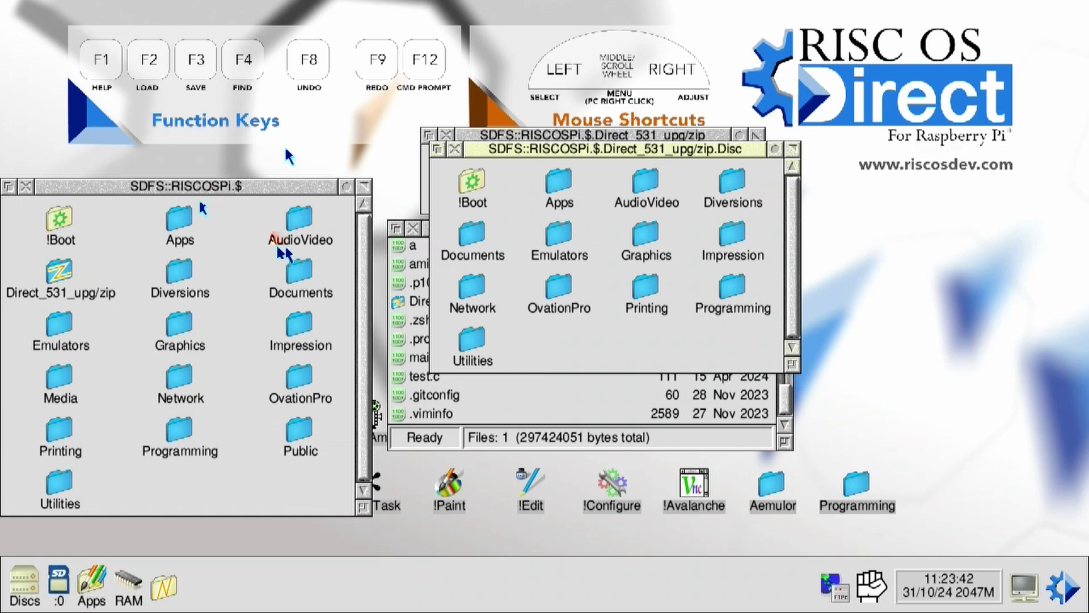
pyautogui.click(454, 149)
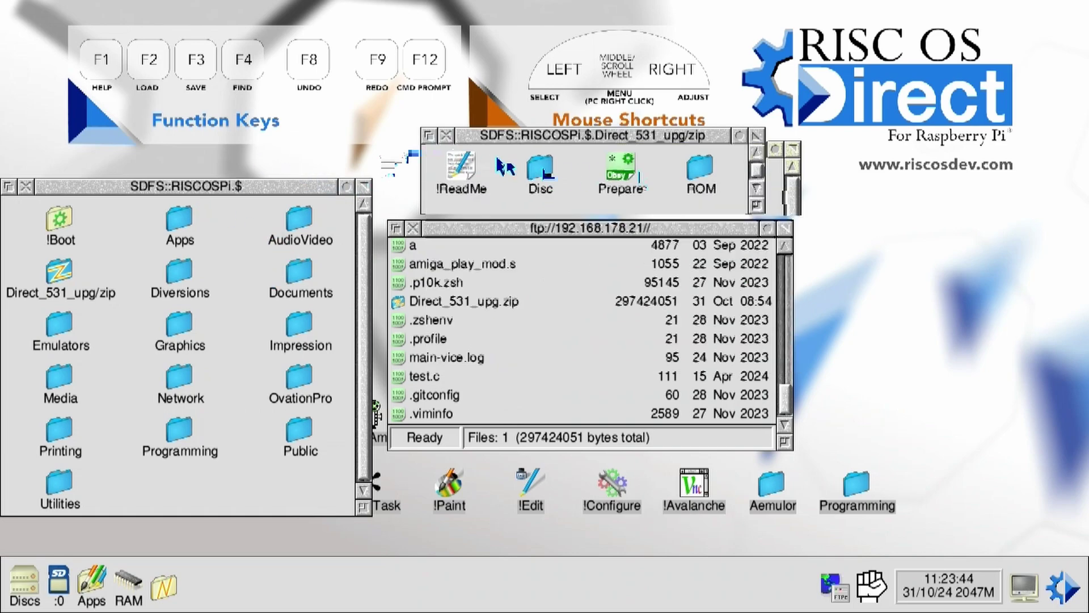
pyautogui.moveTo(704, 164); pyautogui.dragTo(191, 485)
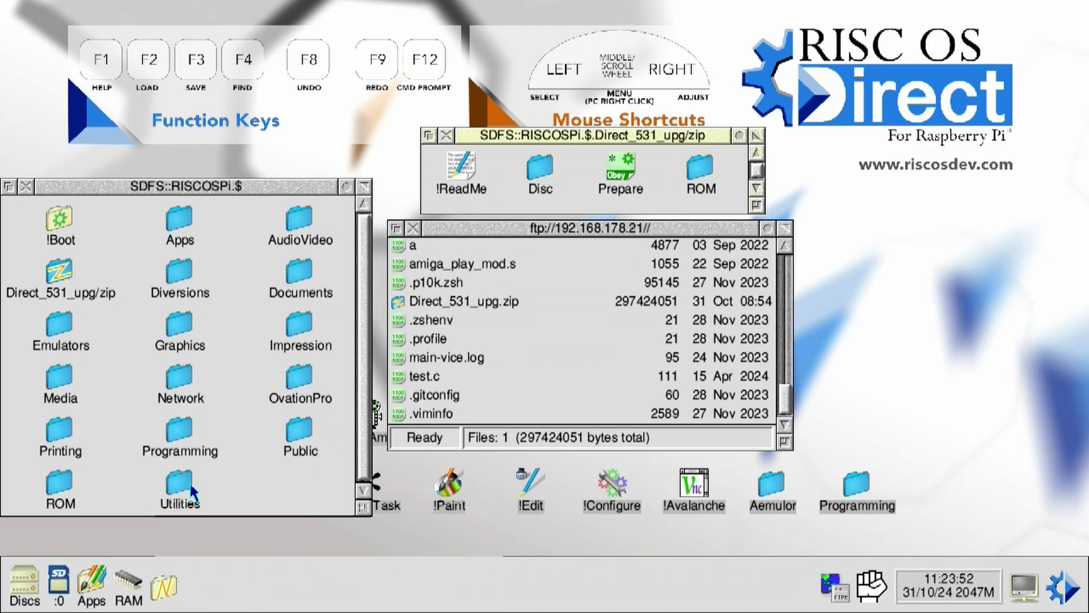
# Step: Open the copied ROM folder, launch the OS upgrade tool and review its instructions
pyautogui.doubleClick(59, 482)
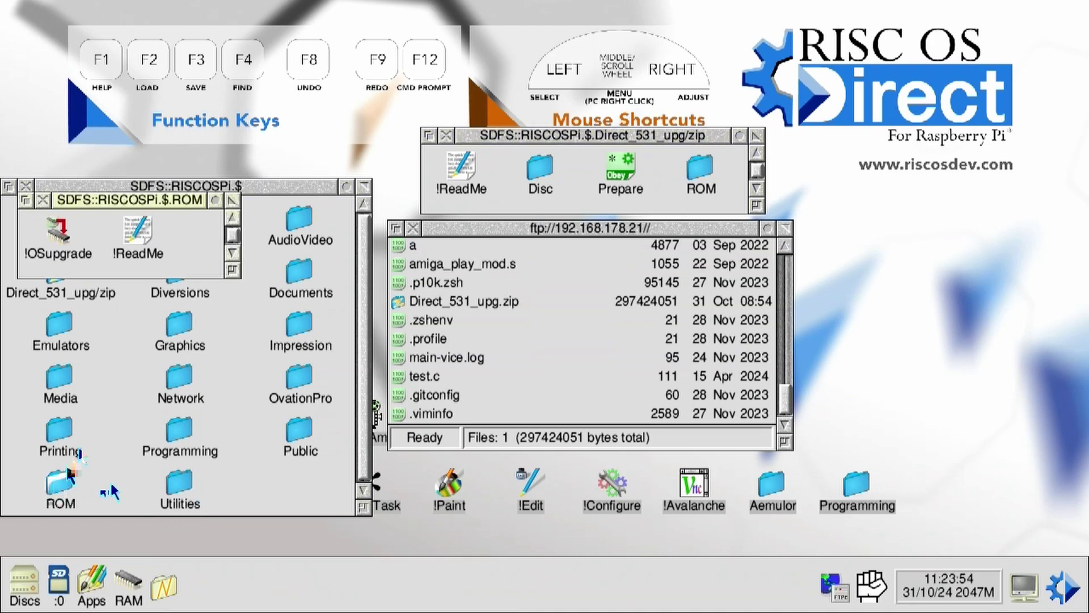
pyautogui.doubleClick(61, 232)
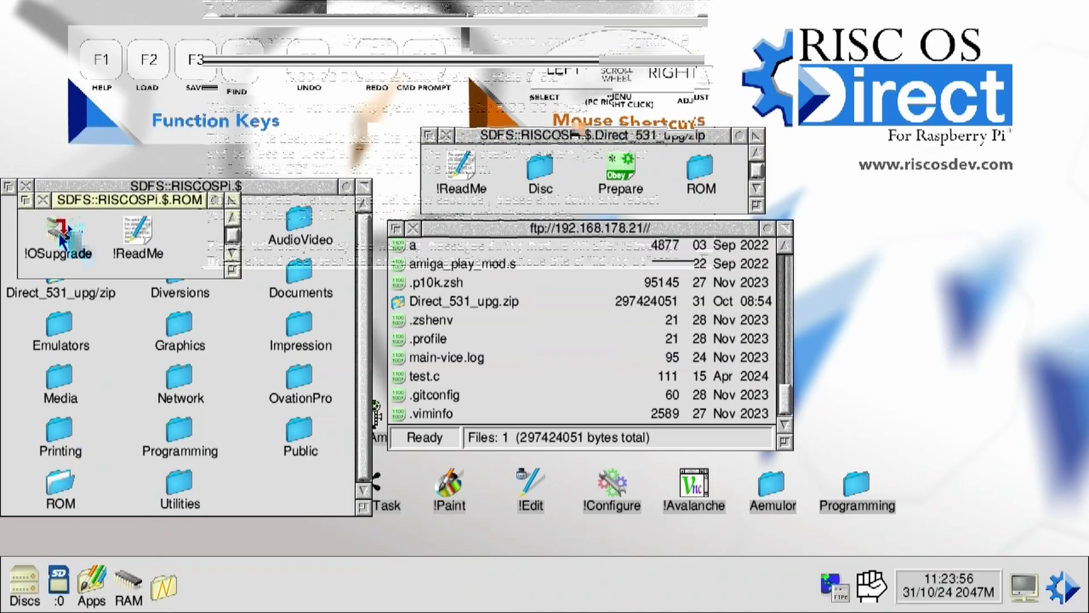
pyautogui.scroll(-10, 469, 176)
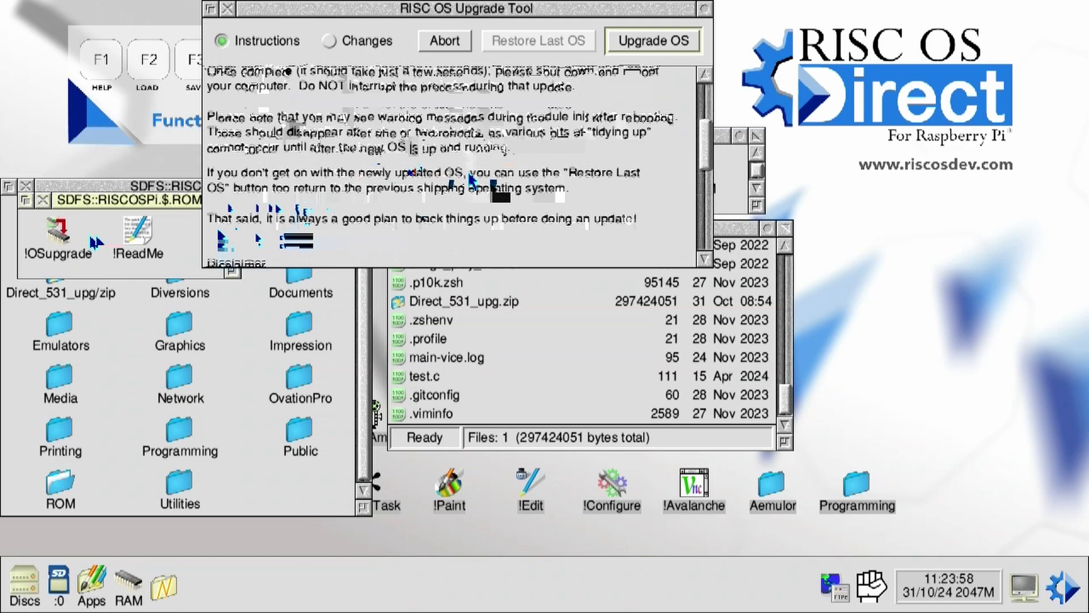
pyautogui.scroll(5, 468, 176)
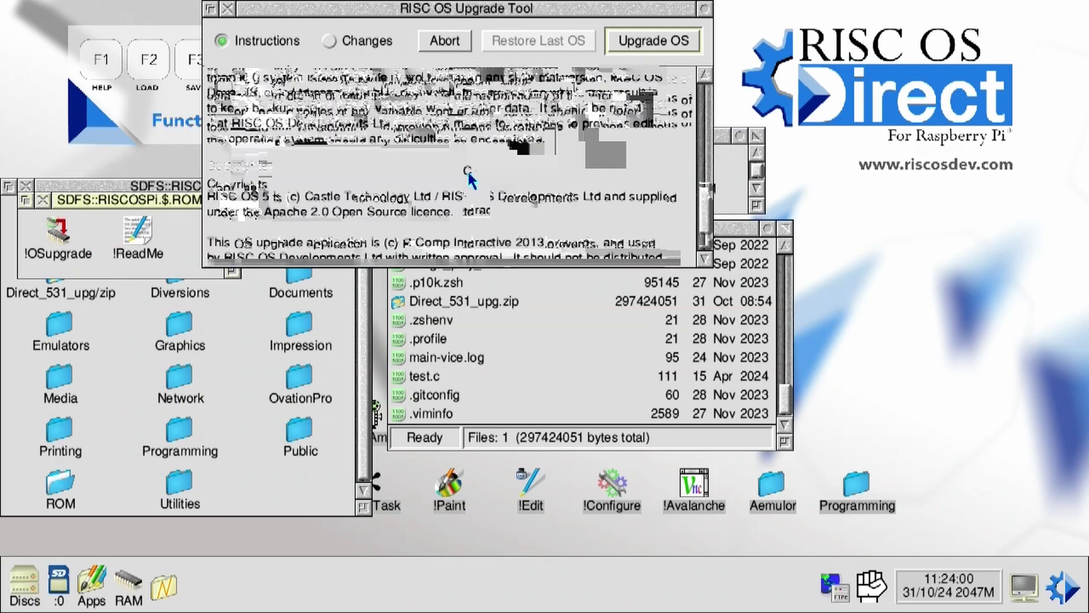
pyautogui.scroll(6, 469, 174)
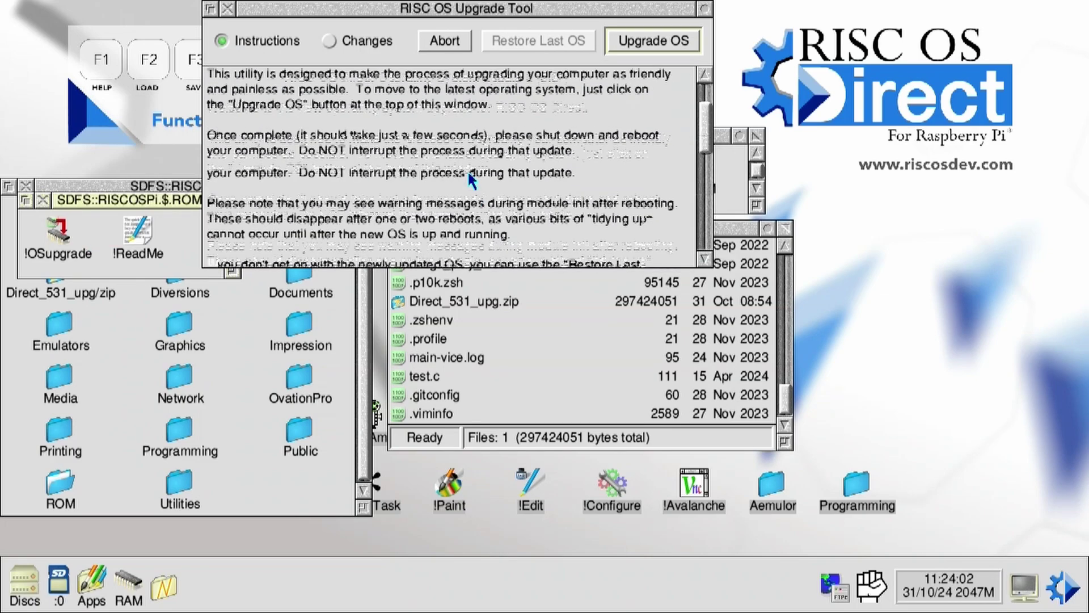
# Step: Run Upgrade OS, continue after the firmware log, and acknowledge the restart prompt
pyautogui.click(663, 45)
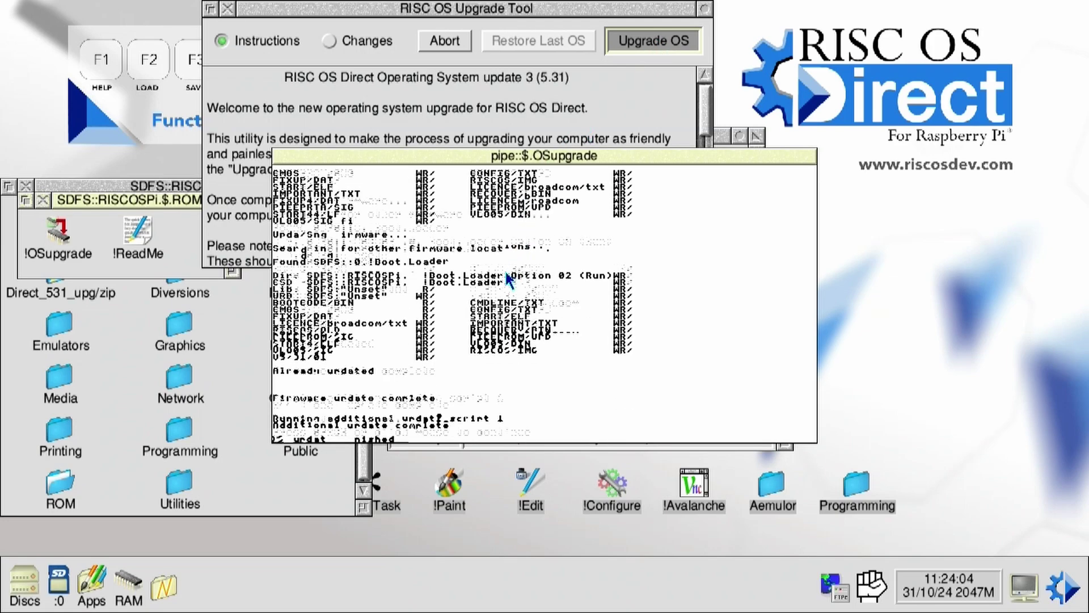
pyautogui.click(509, 279)
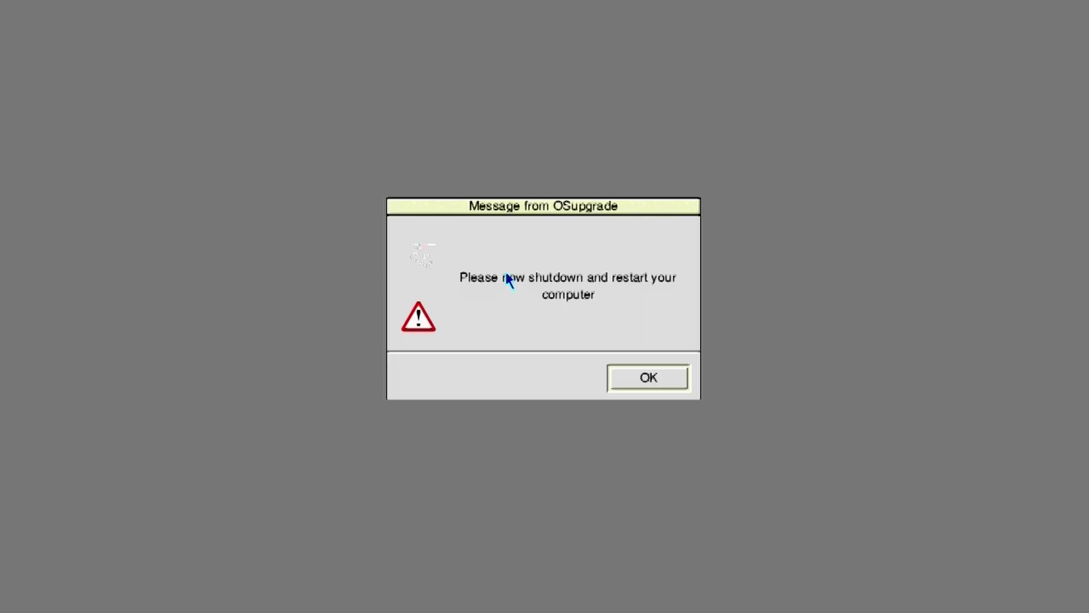
pyautogui.click(652, 380)
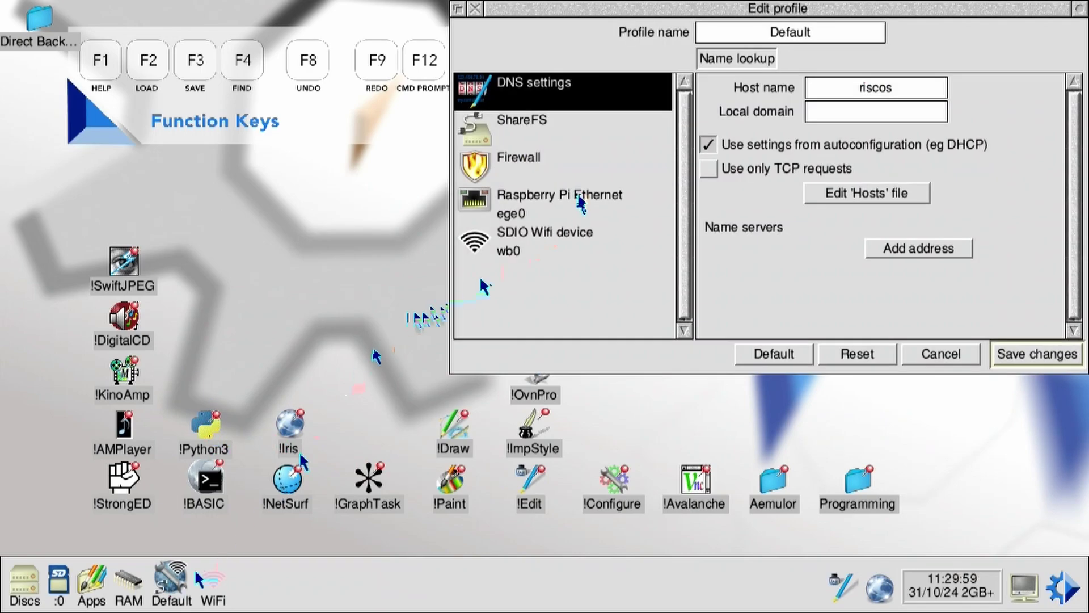
# Step: Add a manual network entry named PHXWIFIZIGGO to the SDIO Wifi device
pyautogui.click(530, 236)
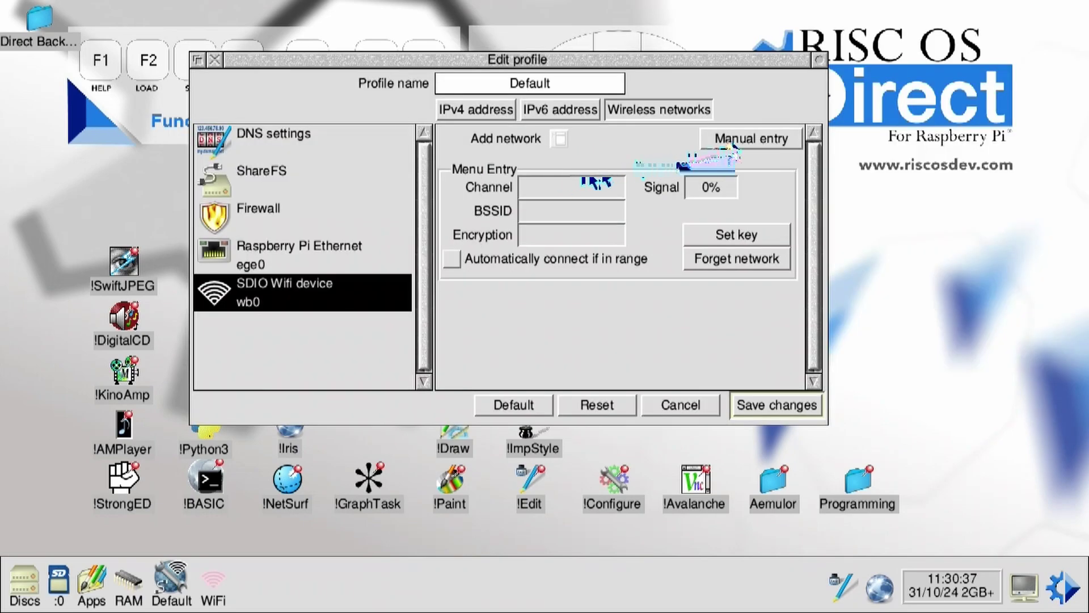
pyautogui.click(764, 138)
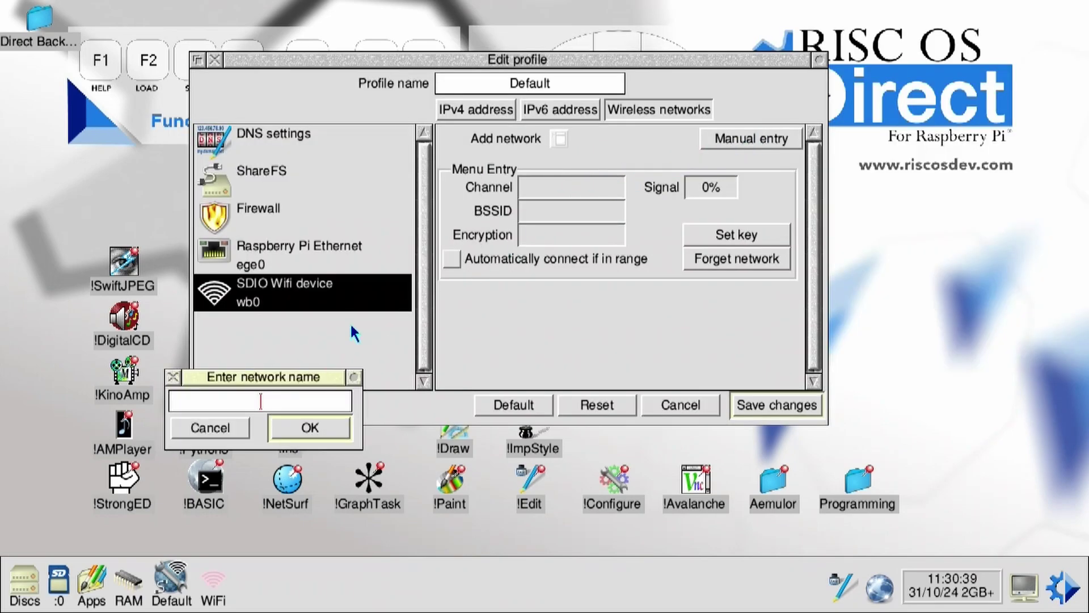
pyautogui.write('PHXWIFIZIGGO')
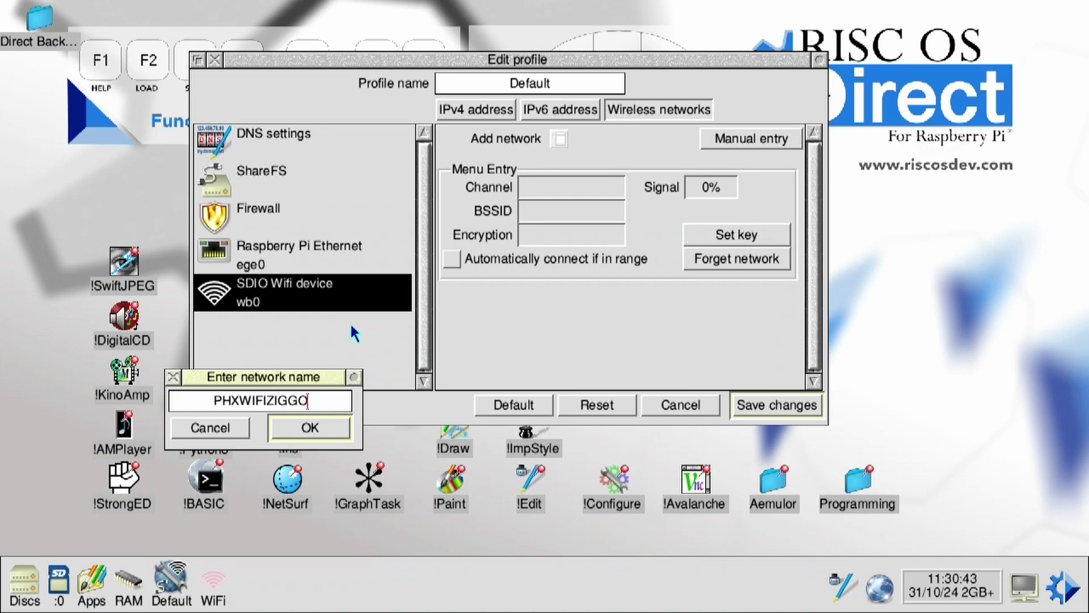
pyautogui.press('Return')
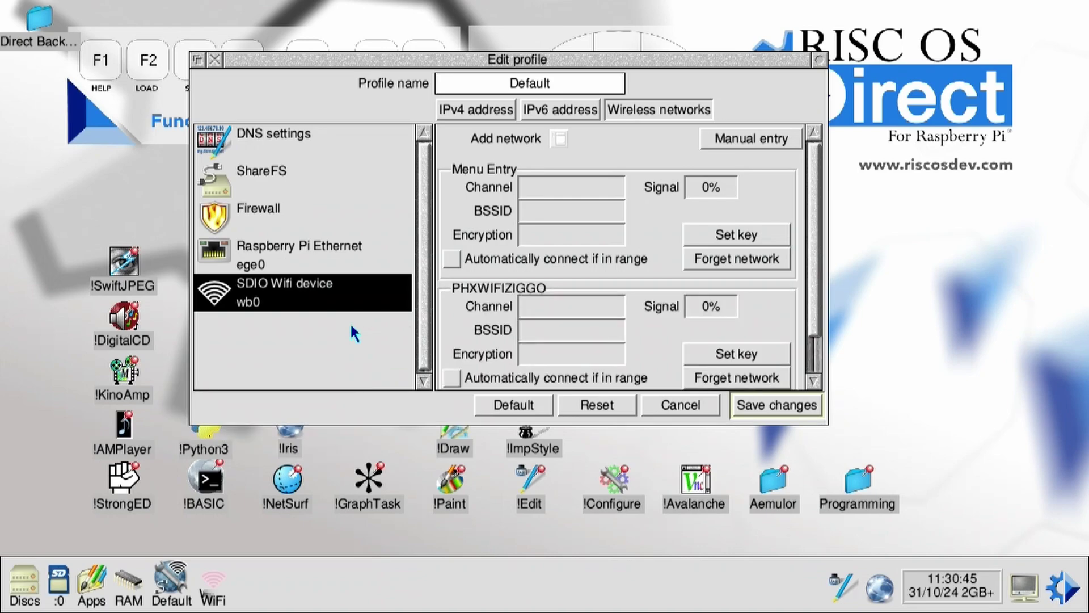
# Step: Set the PHXWIFIZIGGO access key and enable automatic connection
pyautogui.scroll(-2, 505, 263)
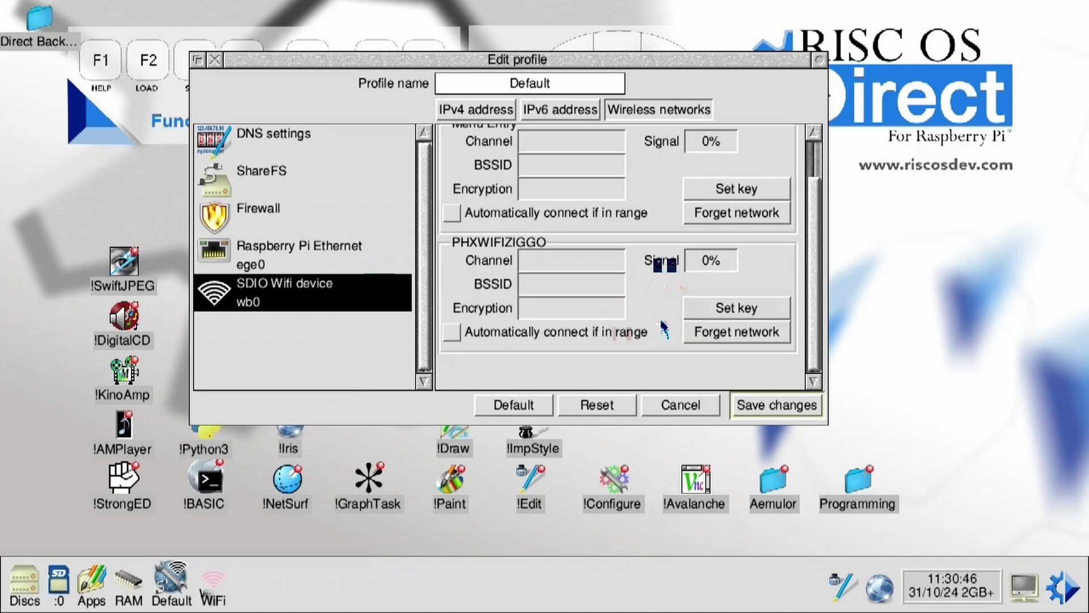
pyautogui.click(720, 309)
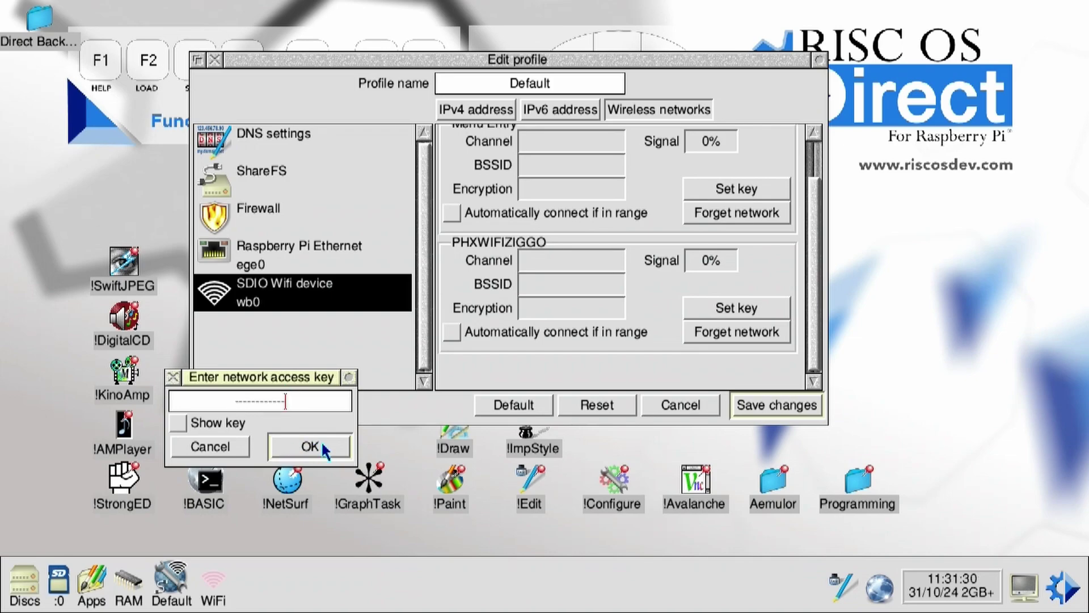
pyautogui.click(319, 442)
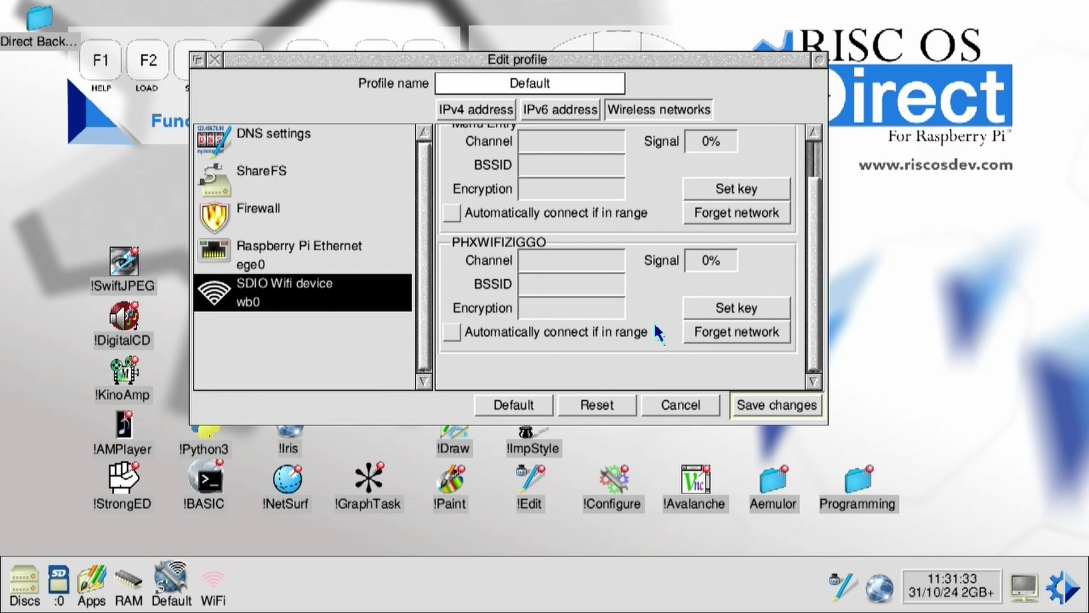
pyautogui.click(548, 335)
# Step: Save the network profile and connect to PHXWIFIZIGGO from the WiFi iconbar menu
pyautogui.click(778, 406)
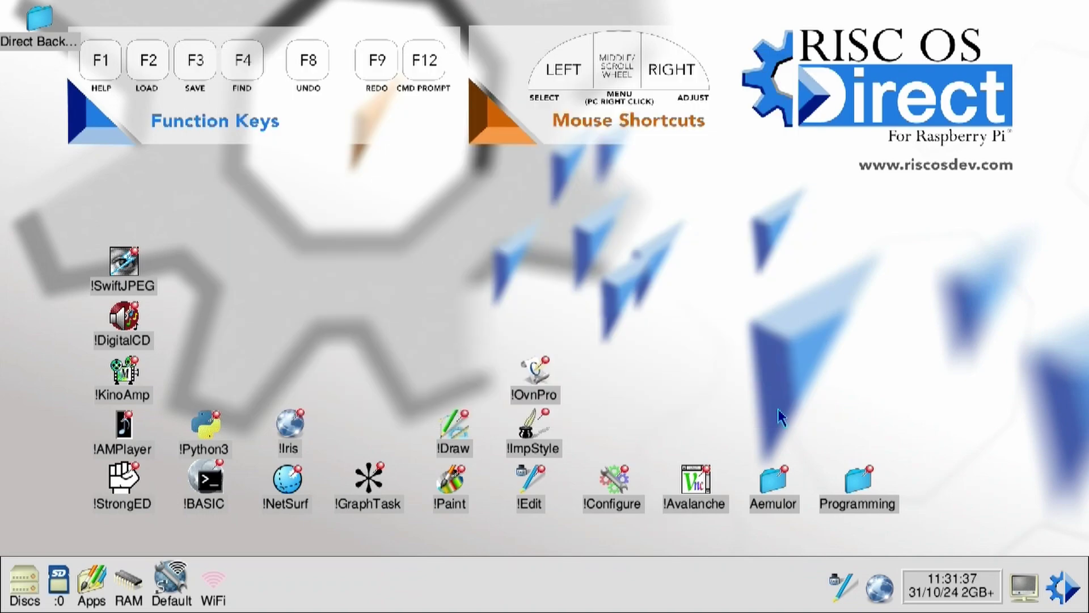
pyautogui.click(215, 590)
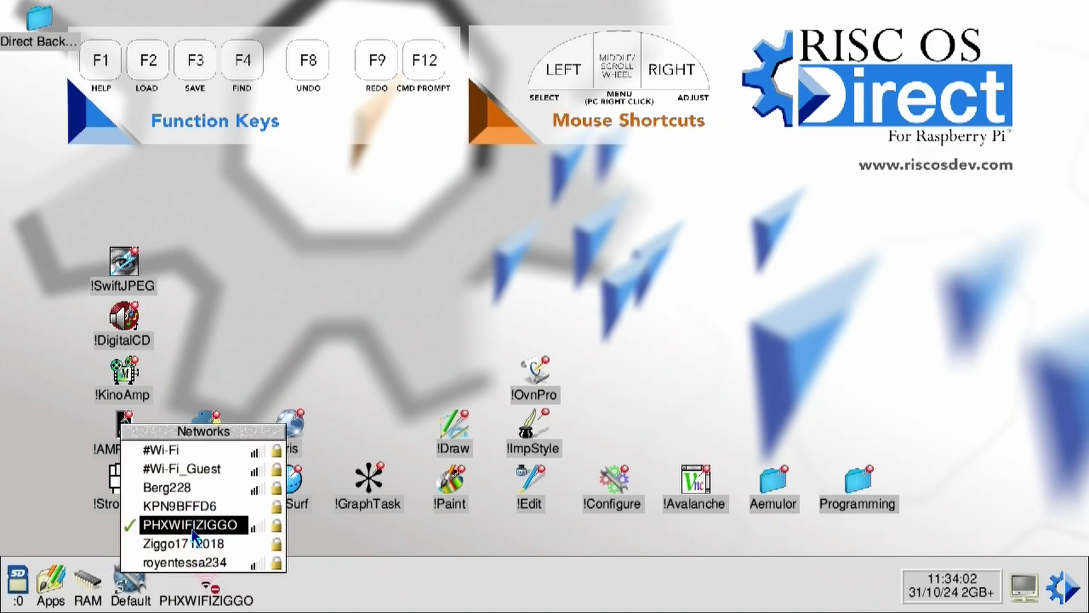
pyautogui.click(212, 582)
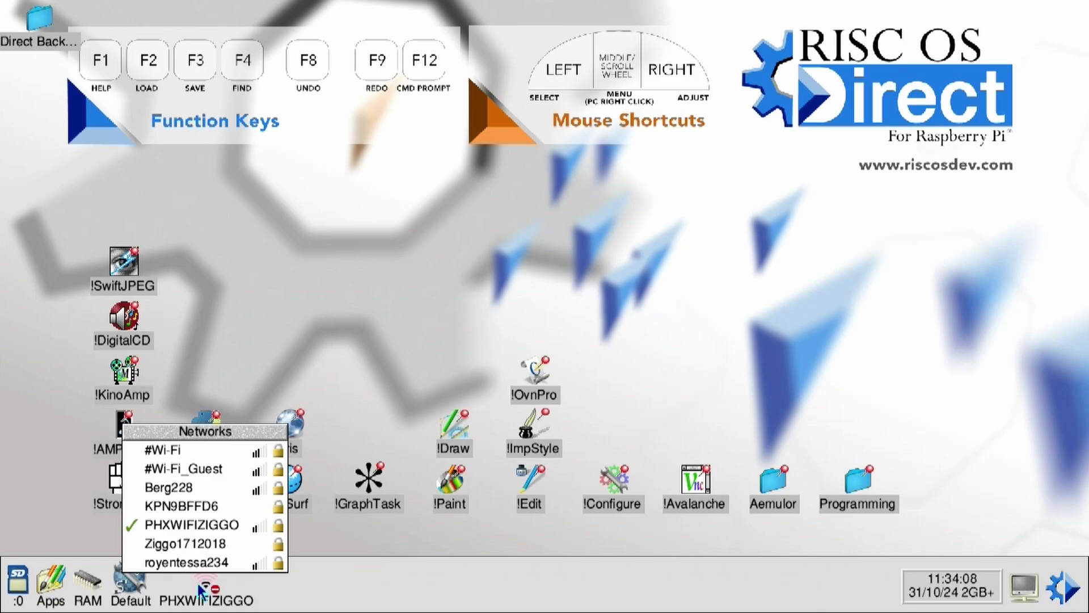
pyautogui.click(199, 524)
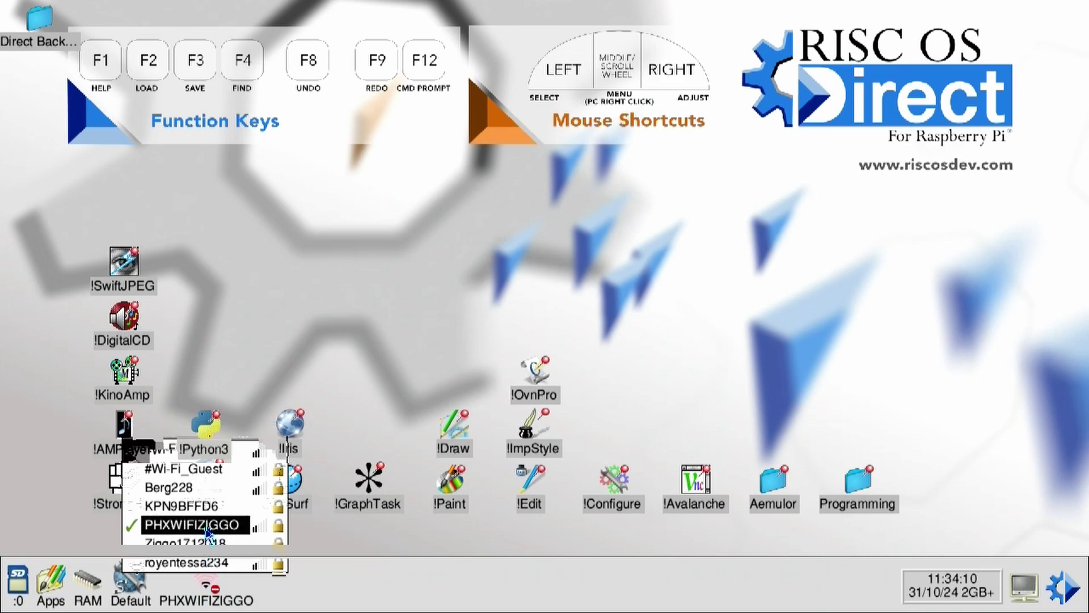
# Step: Launch !Iris past the beta warning and store the updated access key in the profile
pyautogui.doubleClick(287, 432)
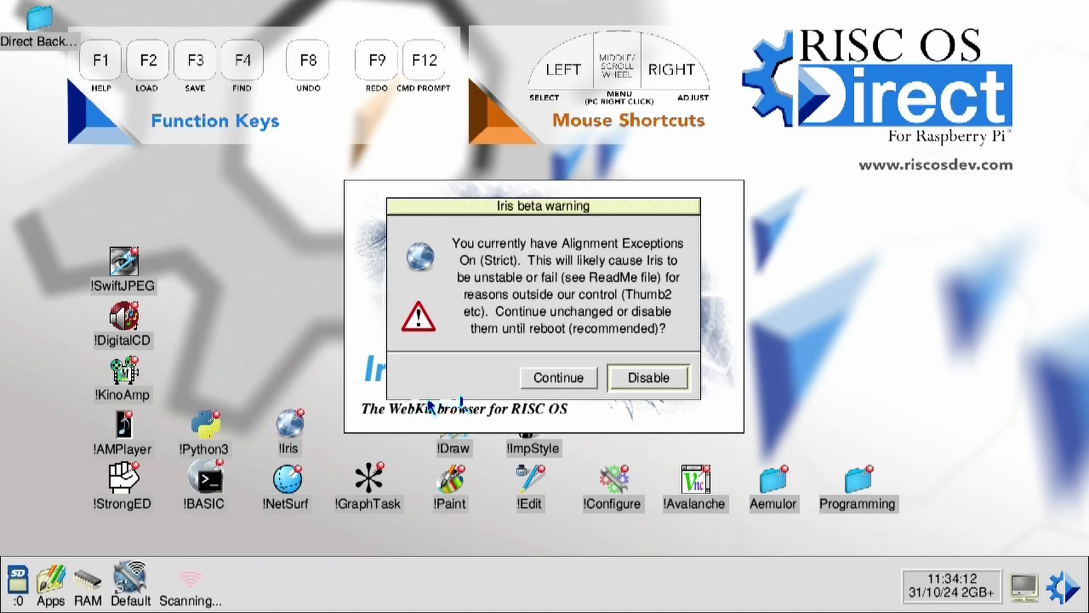
pyautogui.click(561, 378)
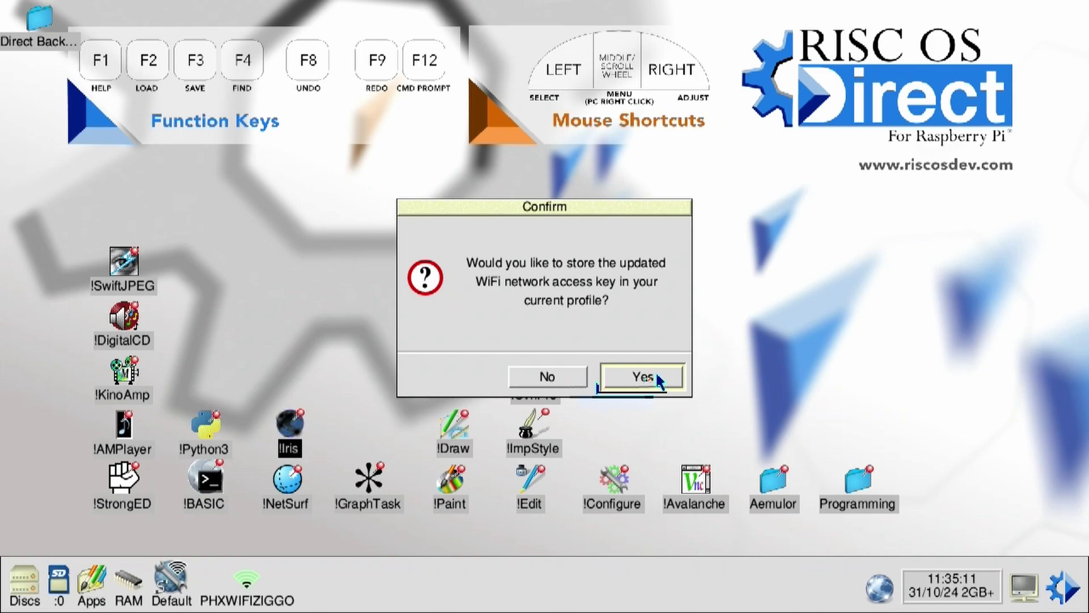
pyautogui.click(661, 377)
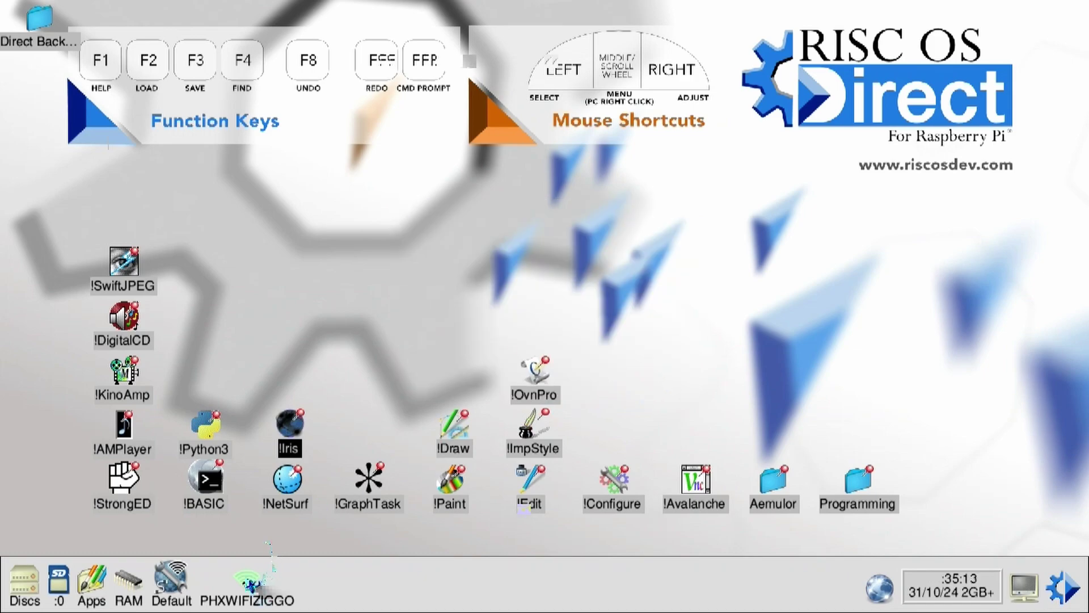
pyautogui.write('www.slas')
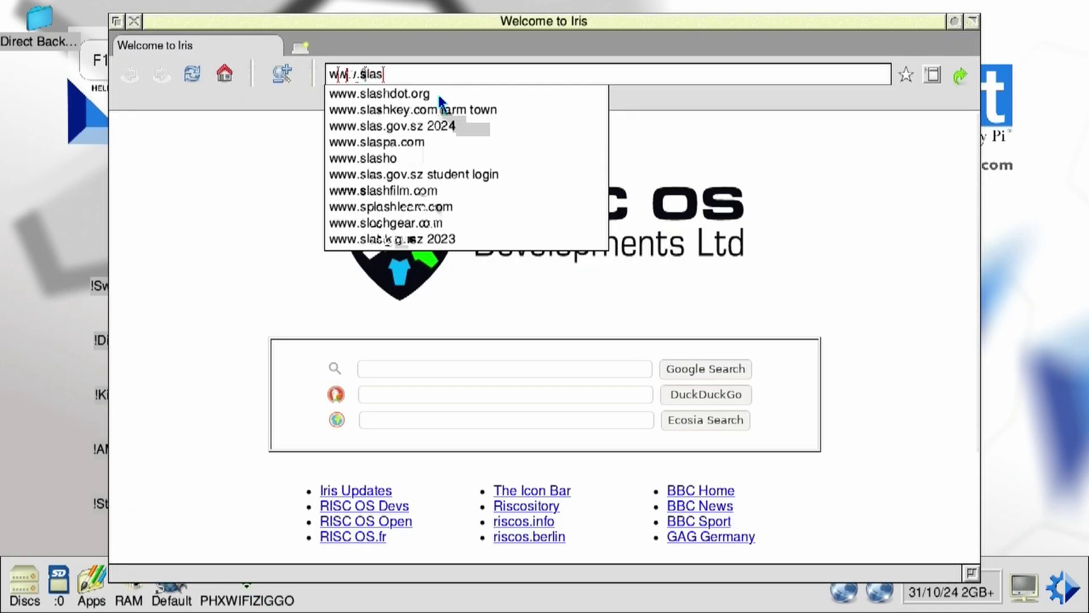
pyautogui.write('hdot.org')
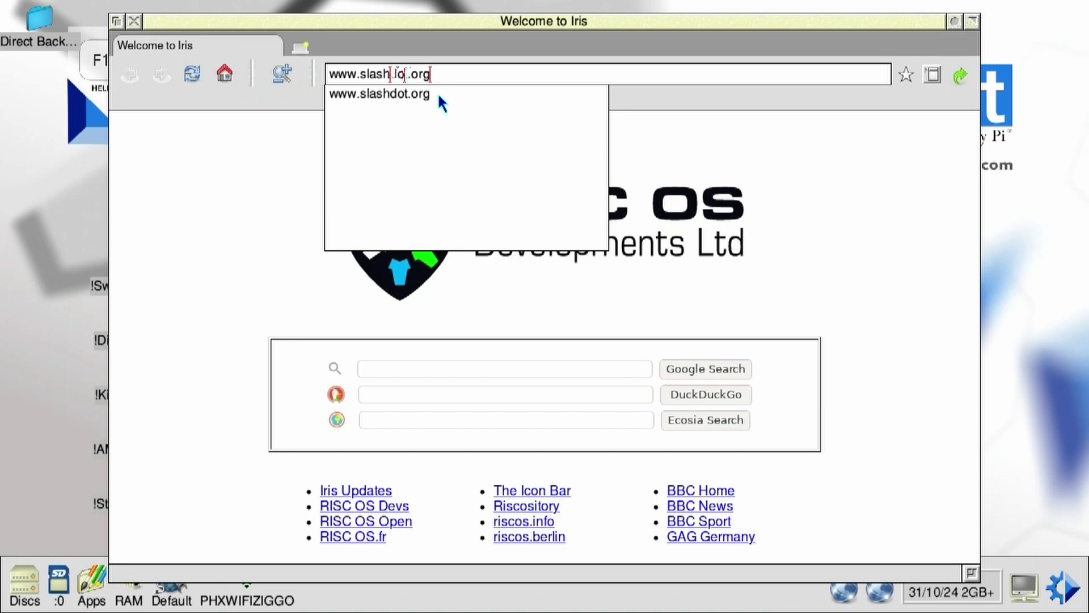
pyautogui.press('Return')
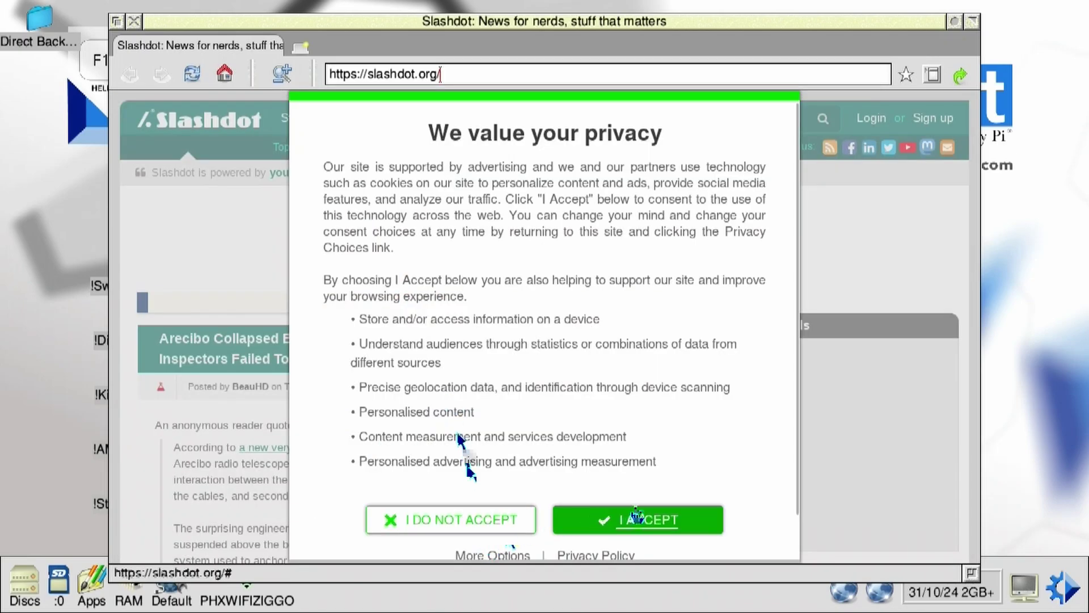
pyautogui.click(637, 518)
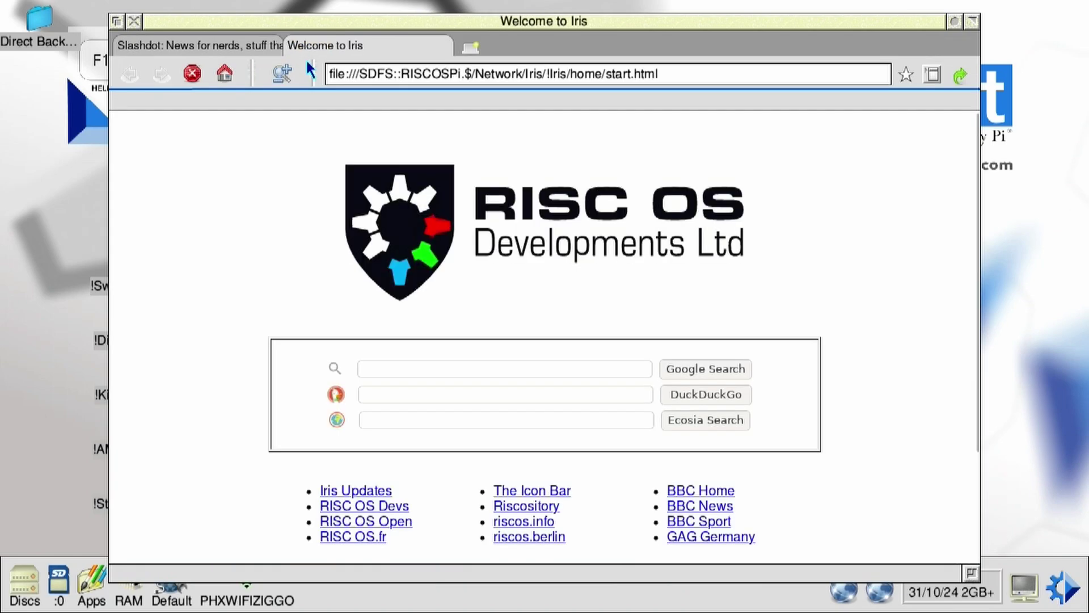
# Step: Load tweakers.net, reload it over https, and scroll through the page
pyautogui.click(388, 83)
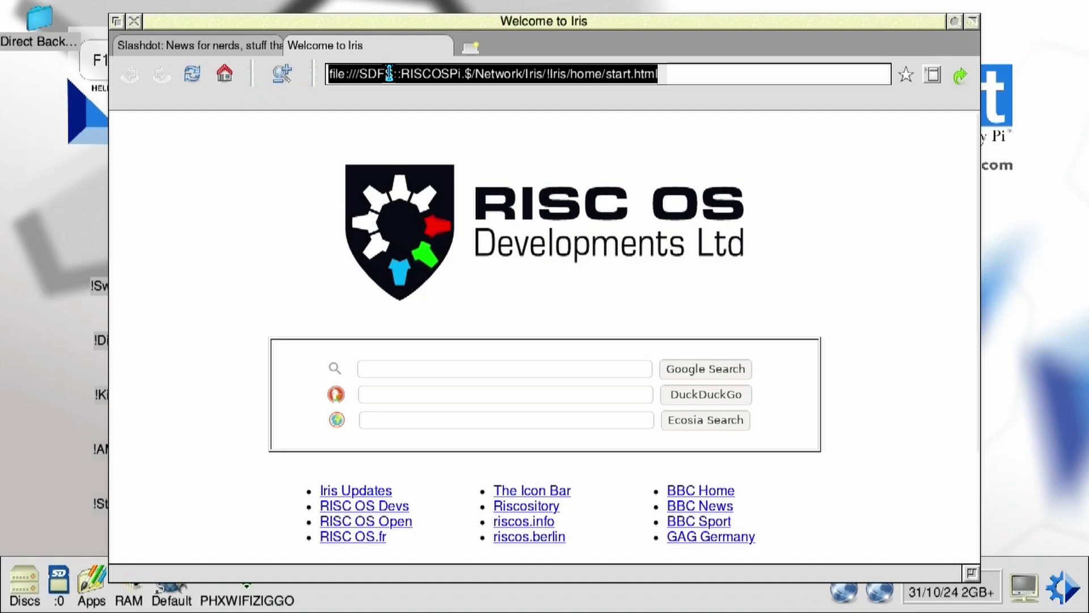
pyautogui.write('tweakers.ne')
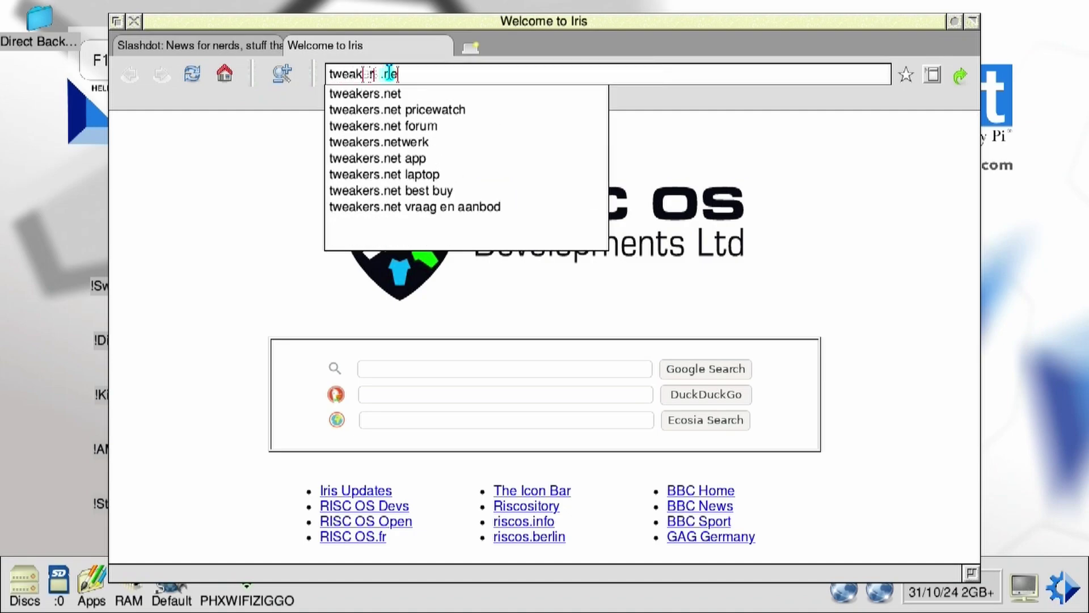
pyautogui.write('t')
pyautogui.press('Return')
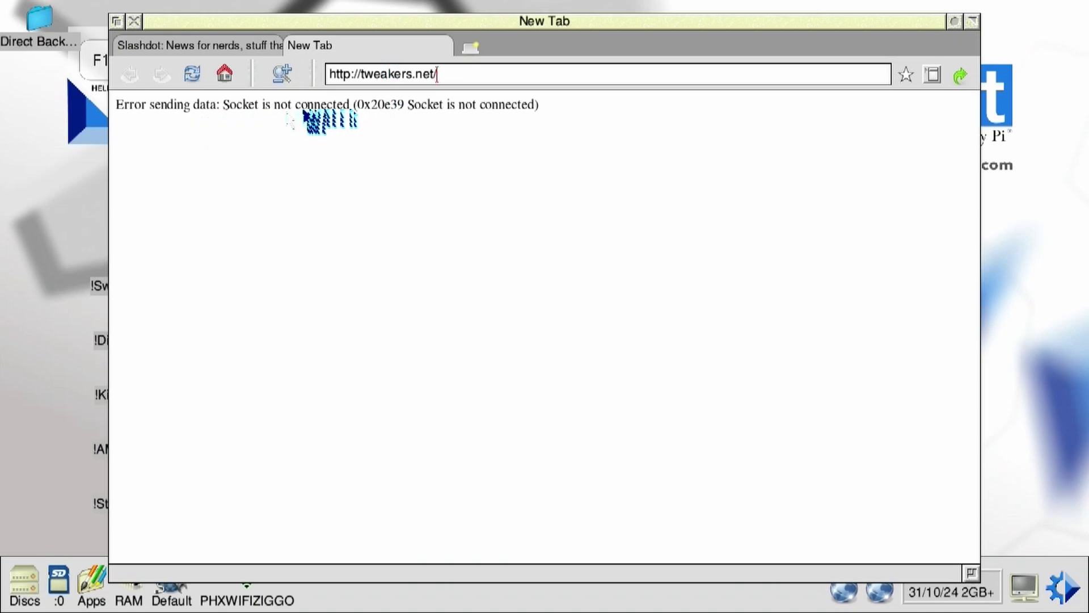
pyautogui.click(351, 74)
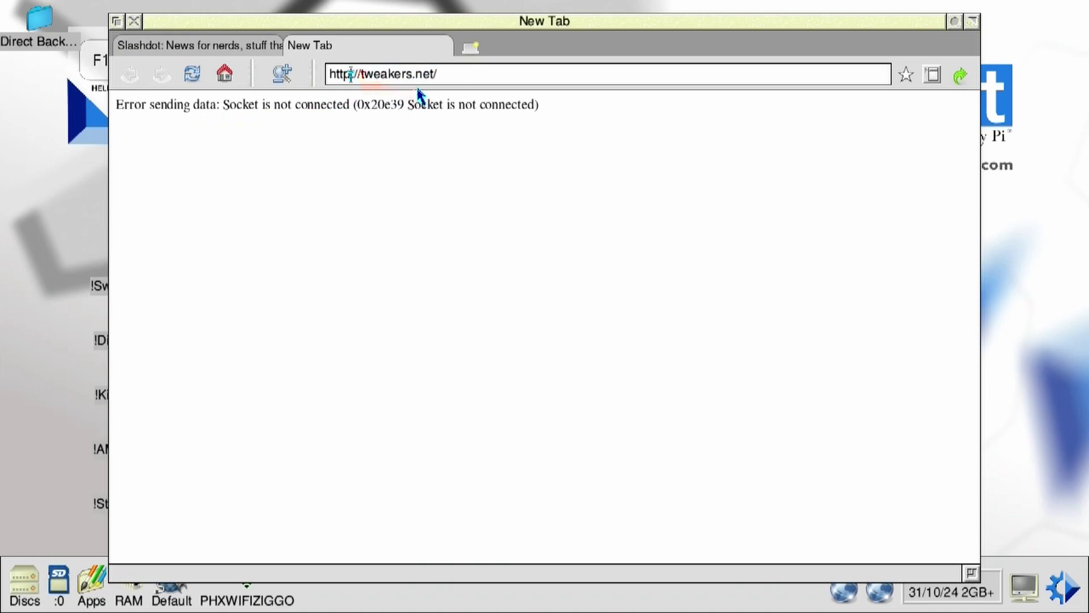
pyautogui.write('s')
pyautogui.press('Return')
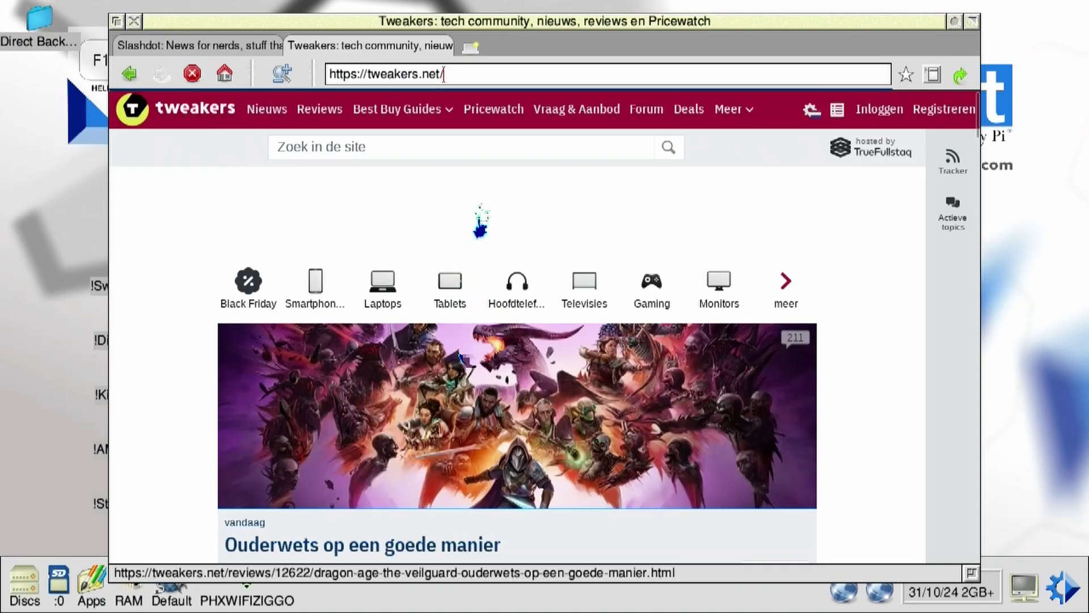
pyautogui.scroll(-5, 481, 225)
pyautogui.scroll(-3, 499, 239)
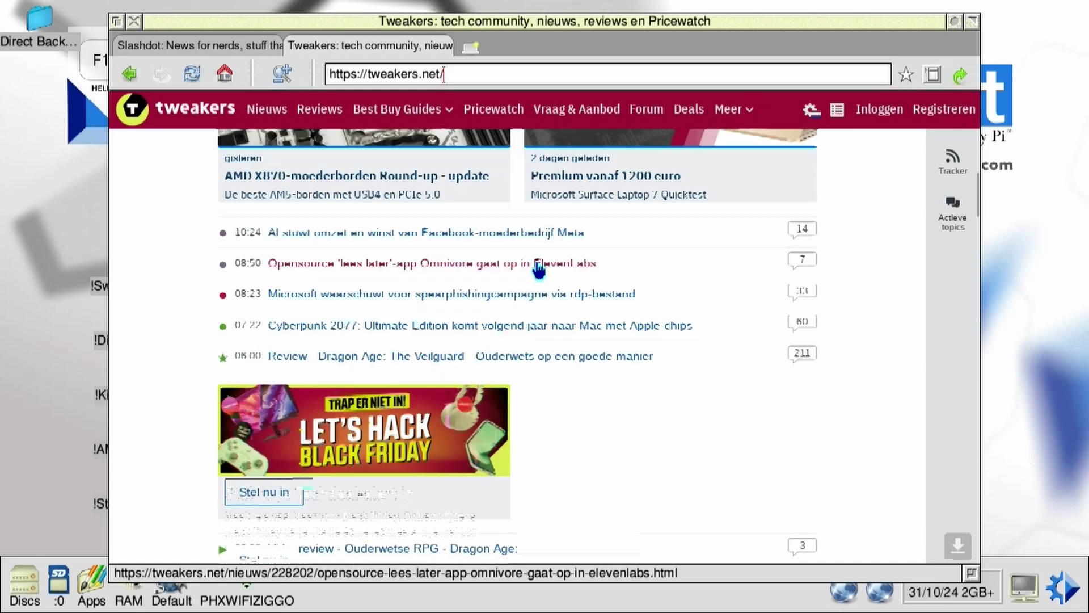
pyautogui.scroll(1, 536, 278)
pyautogui.scroll(-6, 536, 278)
pyautogui.scroll(10, 537, 278)
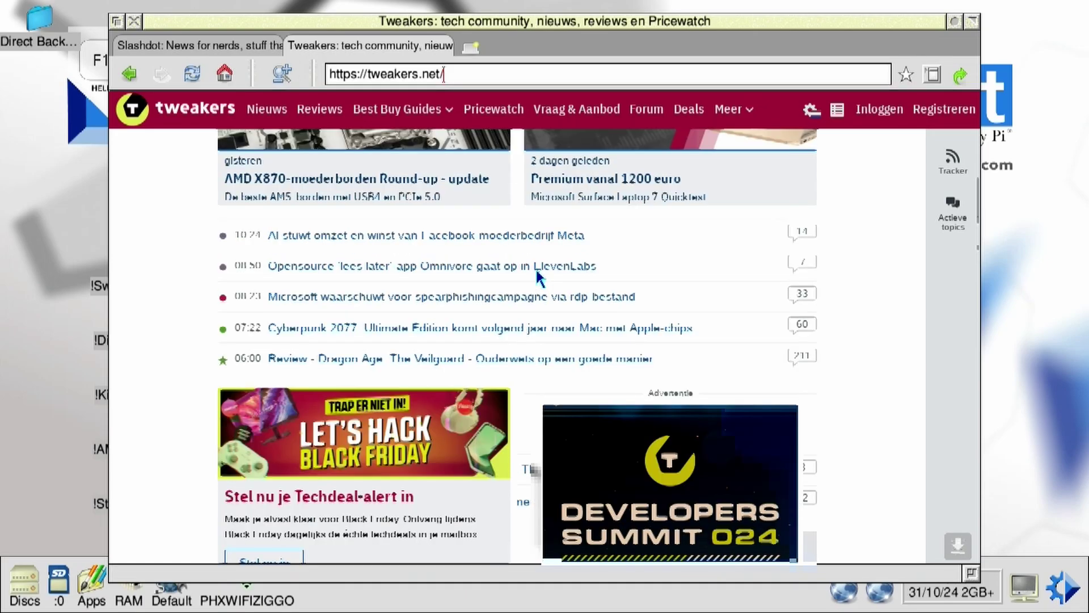
pyautogui.scroll(-7, 539, 241)
pyautogui.scroll(6, 536, 238)
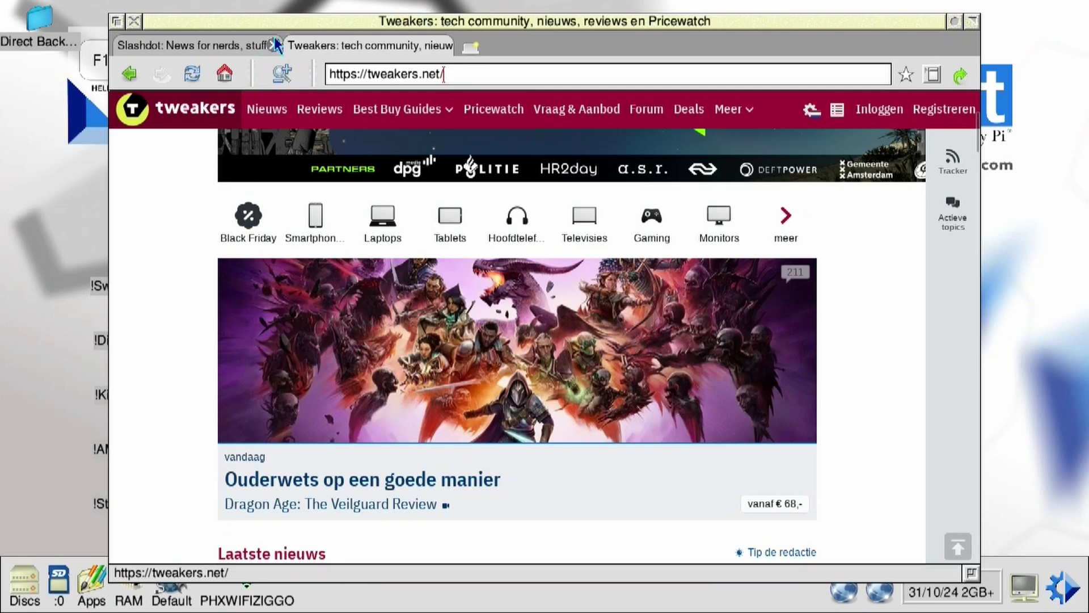
pyautogui.moveTo(329, 74); pyautogui.dragTo(422, 74)
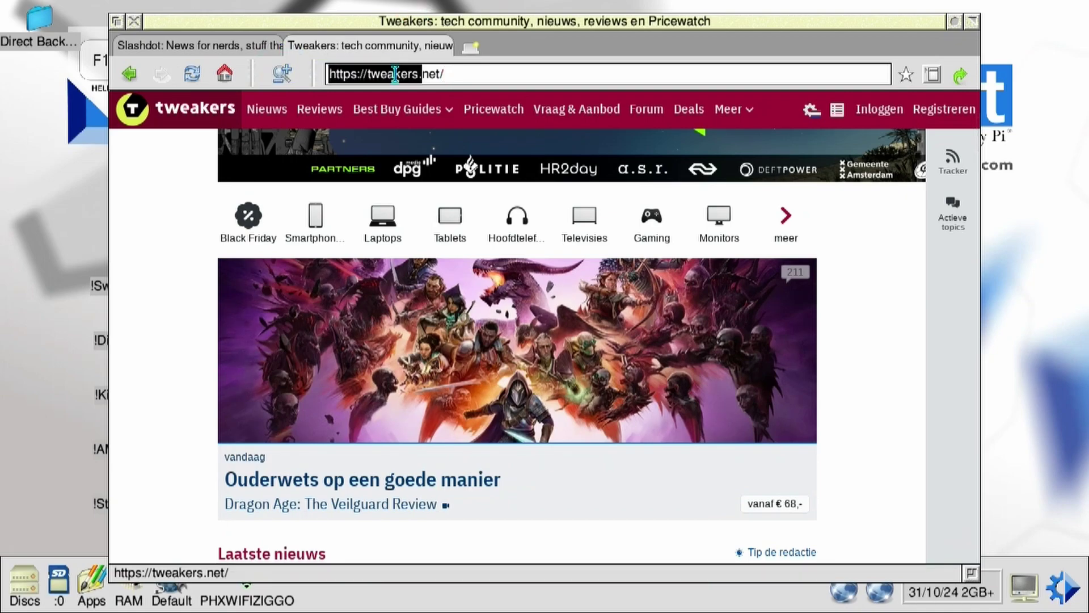
pyautogui.hotkey('shift', 'End')
pyautogui.write('www.abnamr')
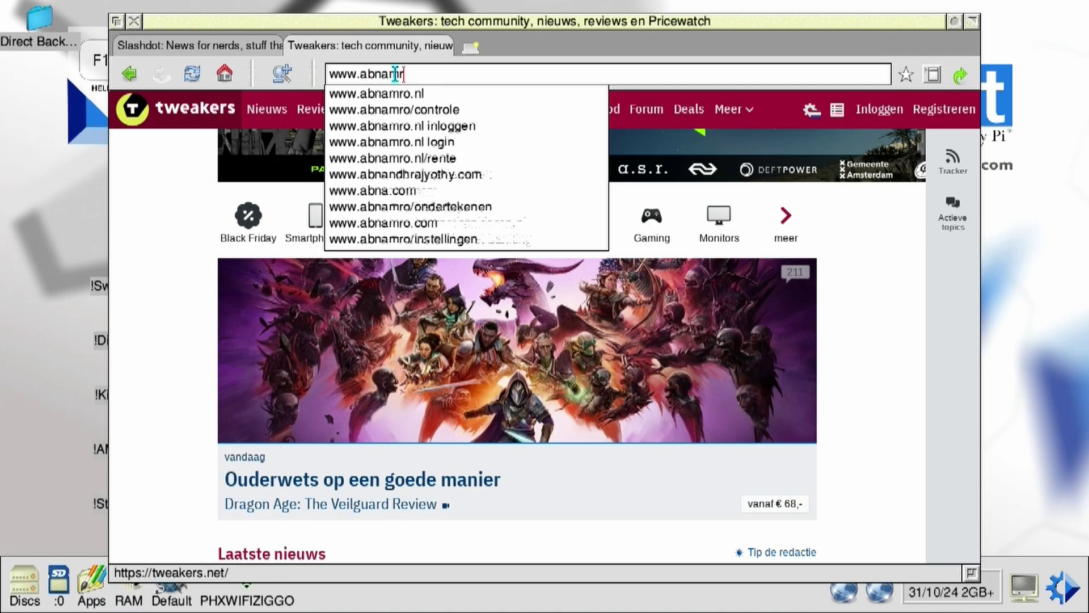
pyautogui.write('o.com')
pyautogui.press('Return')
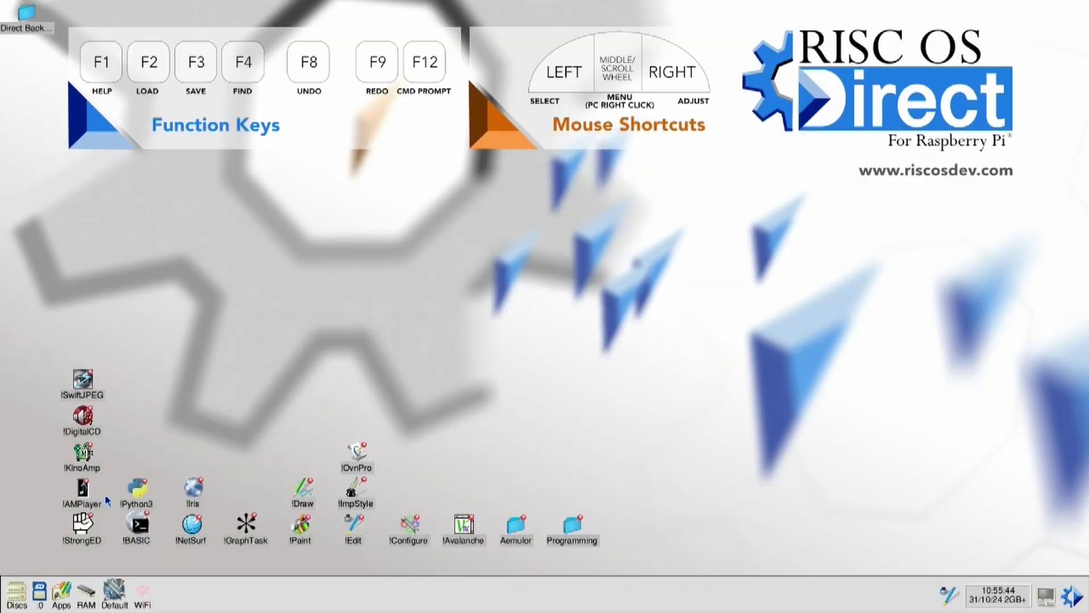
# Step: Launch Python 3, then create and open a callous directory inside Programming
pyautogui.doubleClick(144, 490)
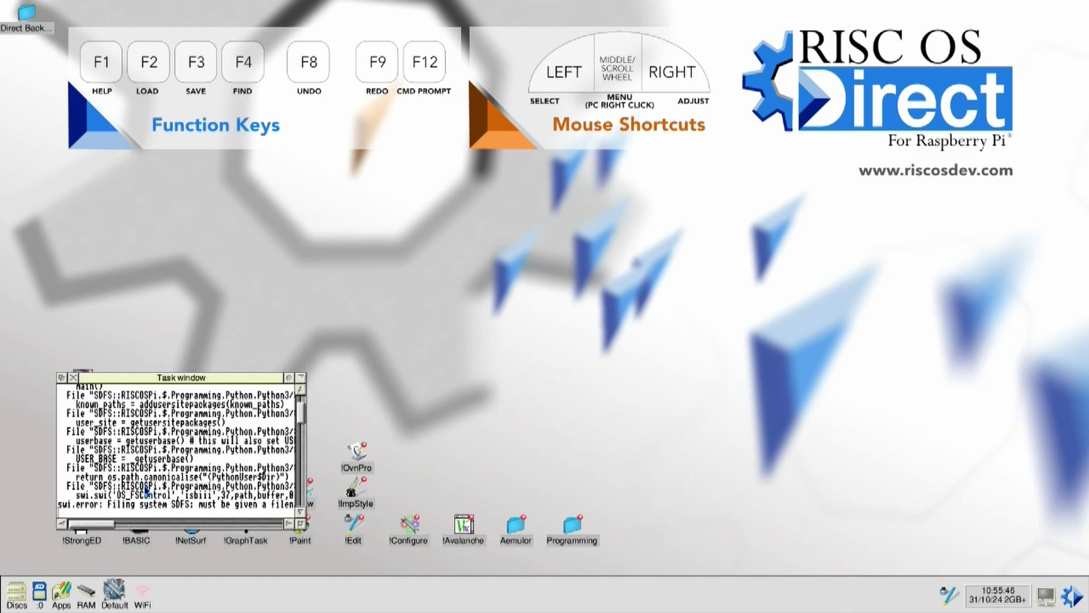
pyautogui.scroll(2, 164, 465)
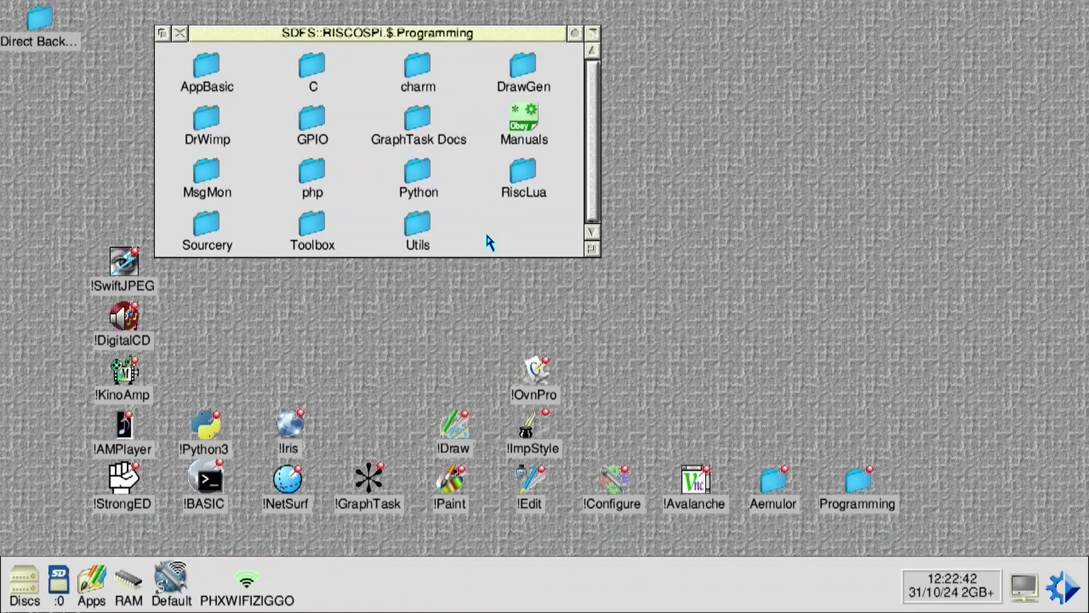
pyautogui.middleClick(485, 230)
pyautogui.moveTo(583, 337)
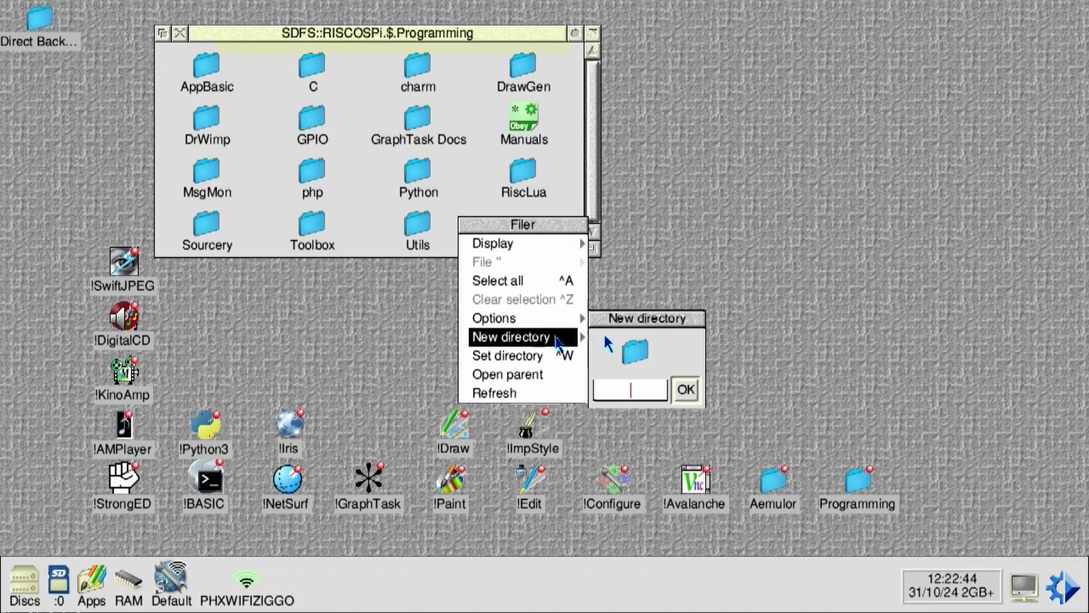
pyautogui.write('cal')
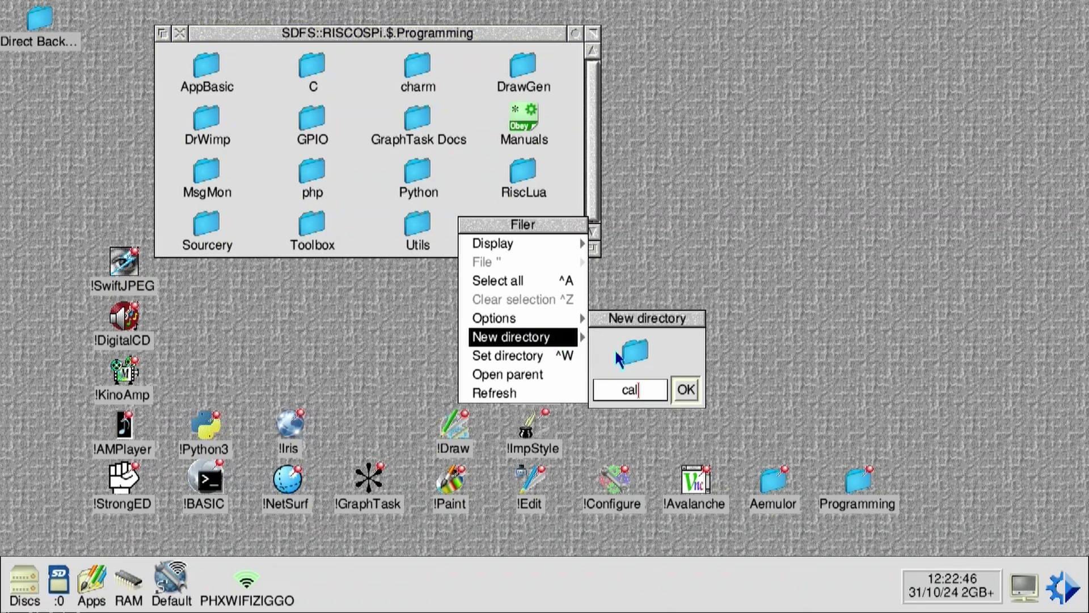
pyautogui.write('lous')
pyautogui.press('Return')
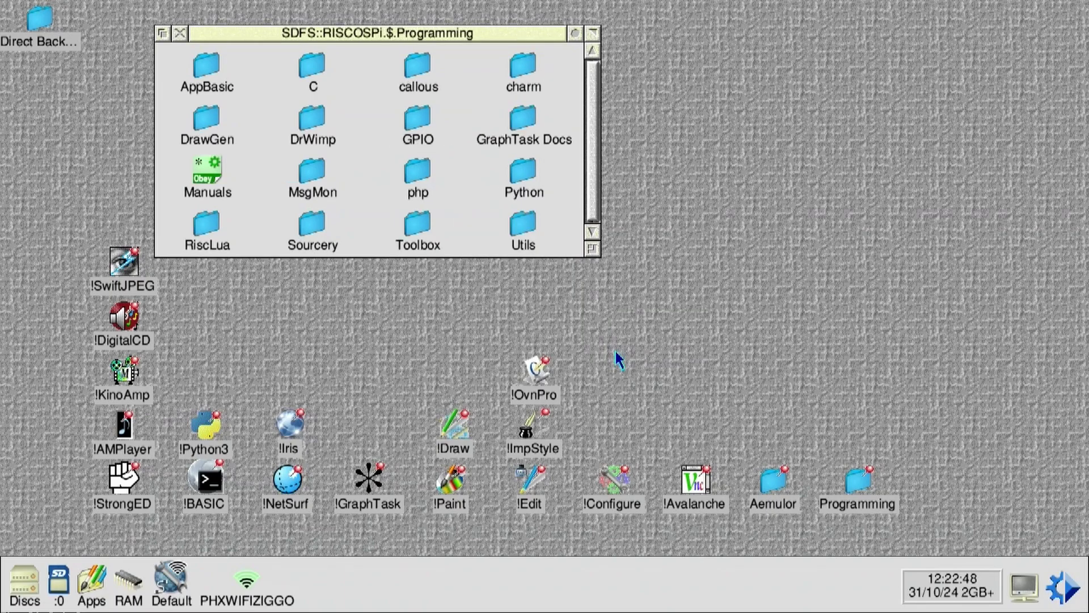
pyautogui.doubleClick(418, 67)
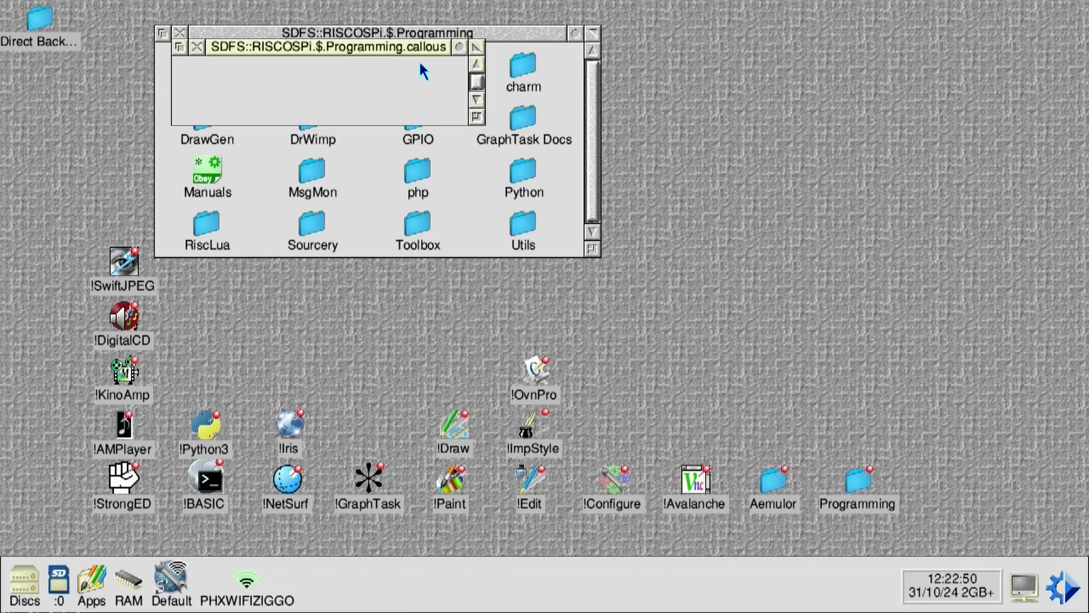
# Step: Create a c directory inside callous and open it
pyautogui.middleClick(408, 66)
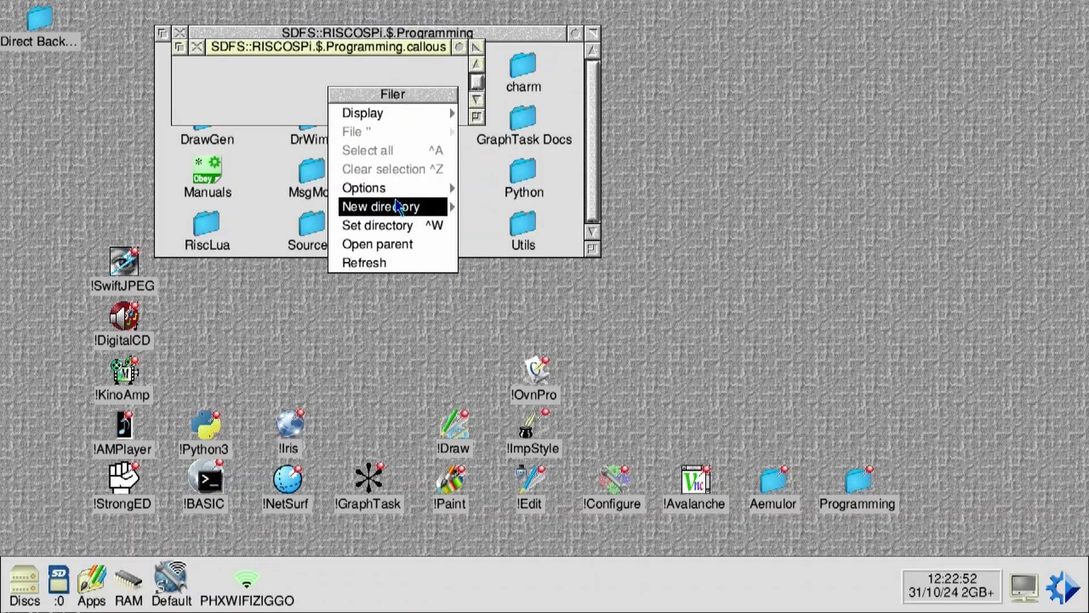
pyautogui.moveTo(449, 208)
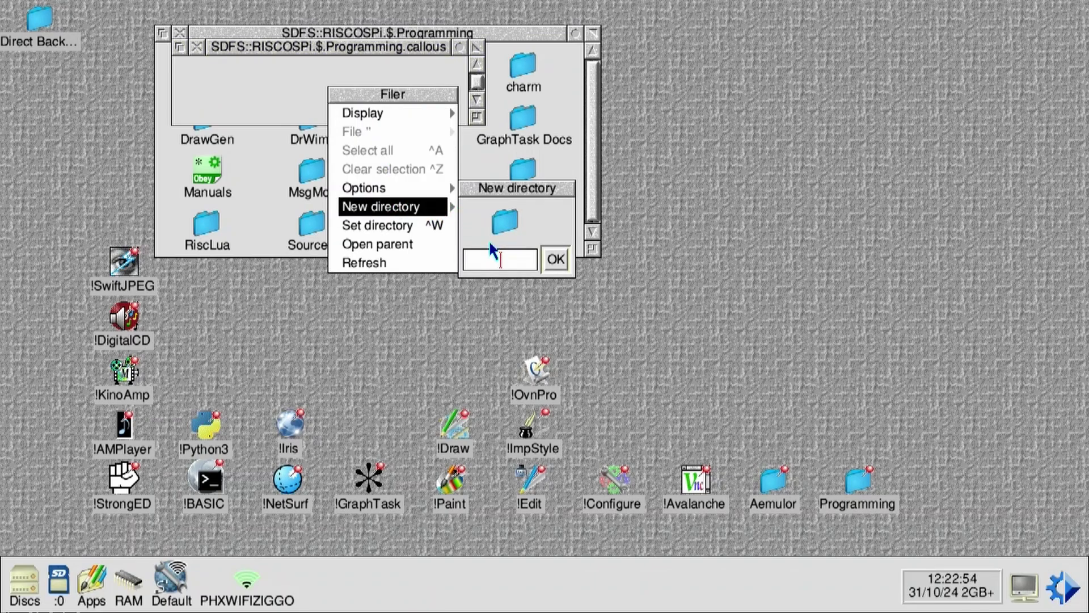
pyautogui.write('c')
pyautogui.click(555, 260)
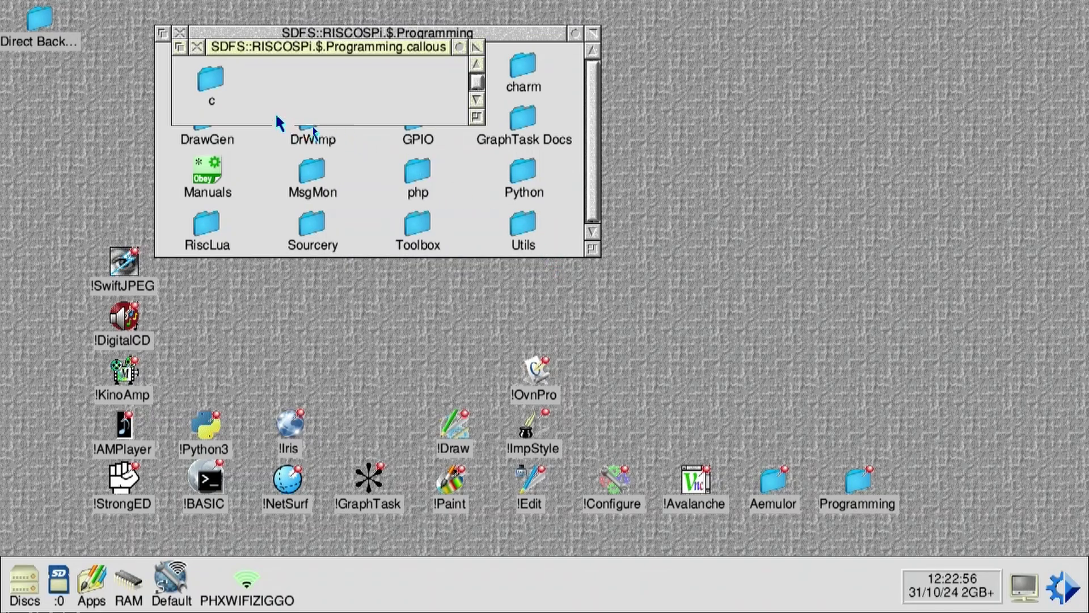
pyautogui.doubleClick(198, 85)
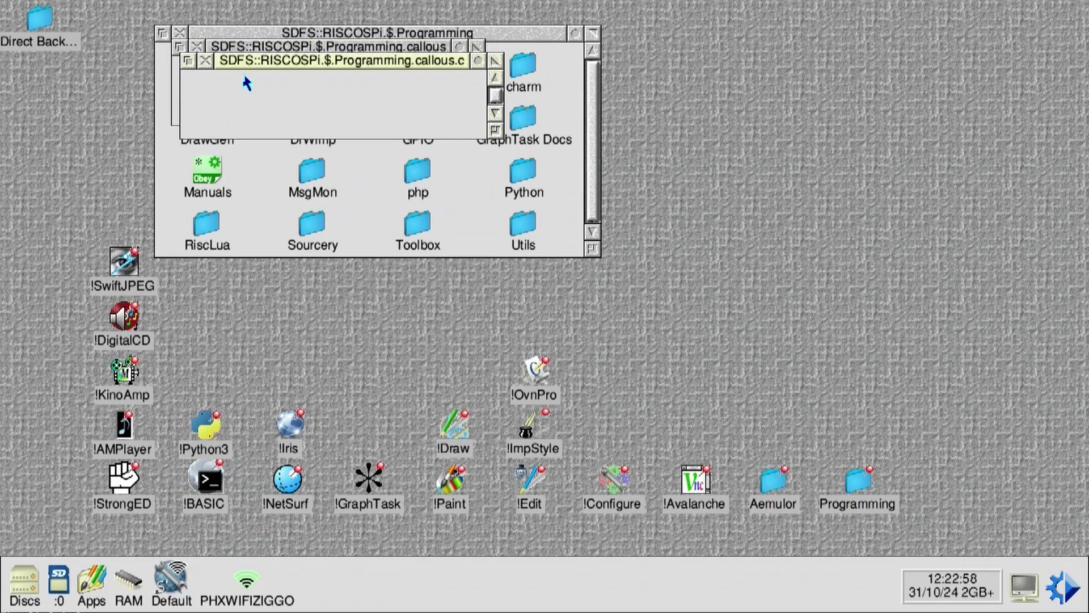
# Step: Start a blank untitled document with !Edit from the pinboard
pyautogui.middleClick(256, 98)
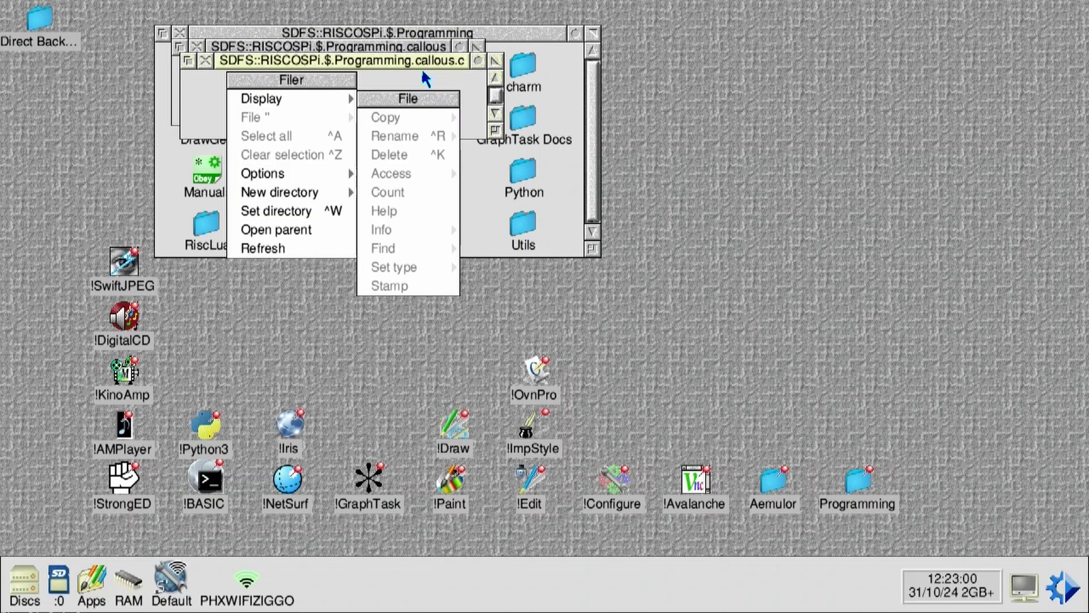
pyautogui.click(419, 80)
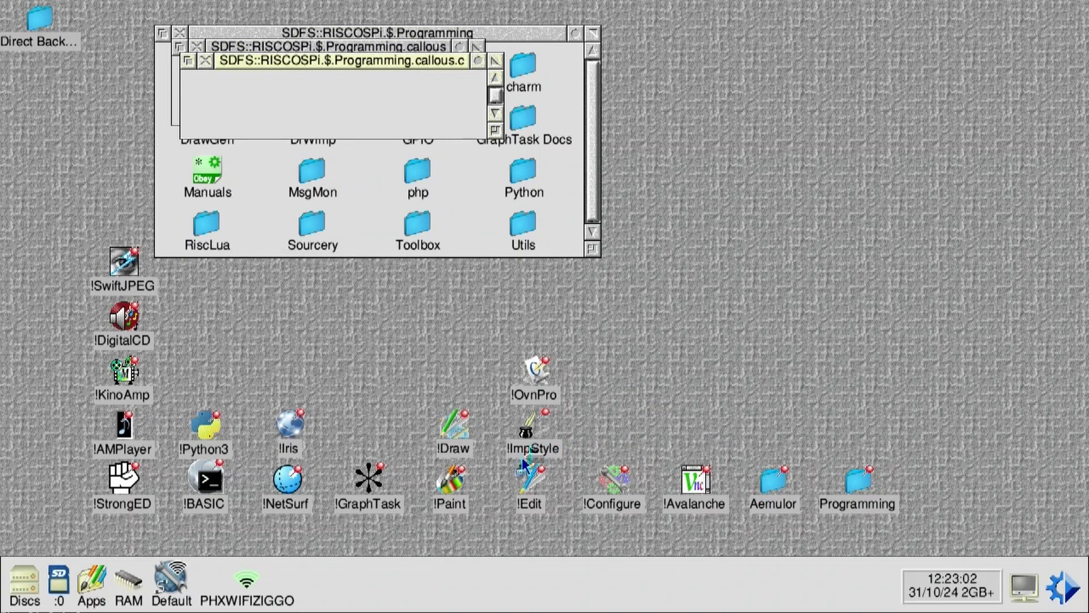
pyautogui.doubleClick(530, 487)
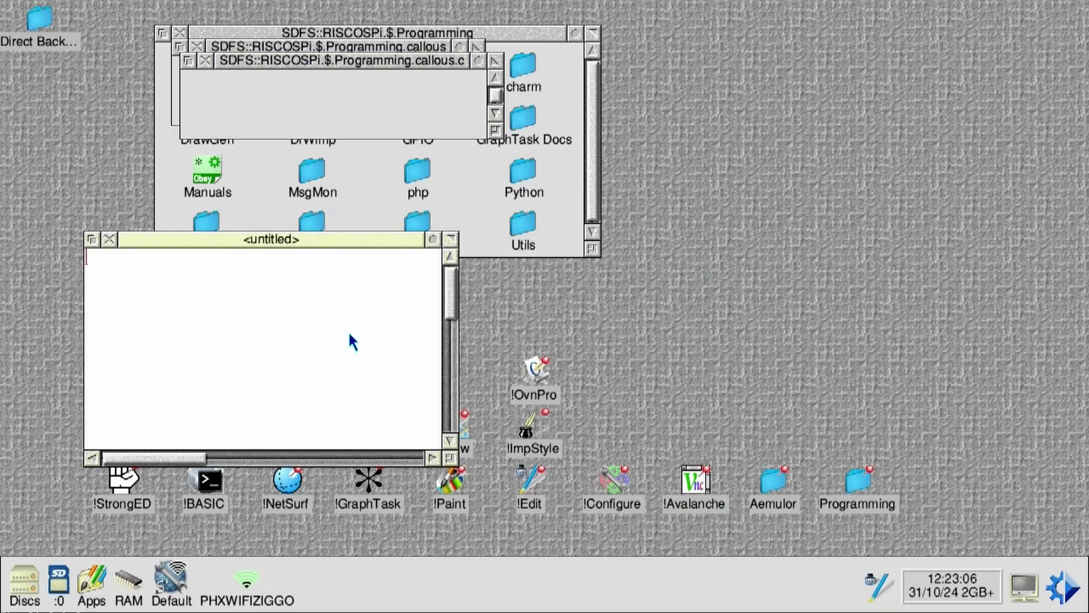
# Step: Type '#include <stdio.h>' followed by the opening 'int main' line of the C program
pyautogui.write('#include')
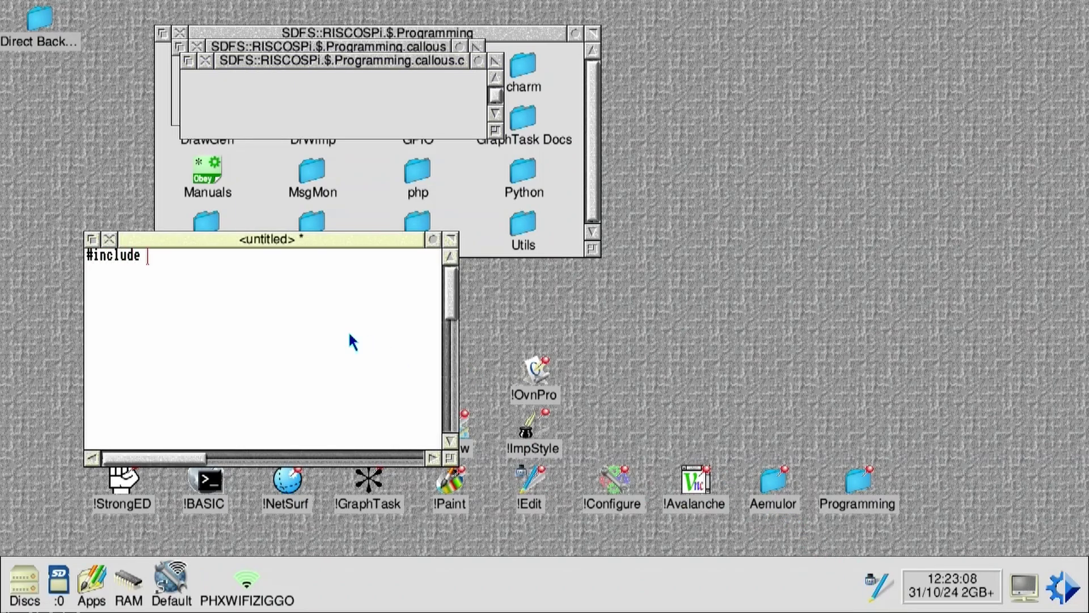
pyautogui.write(' <stdio.h>')
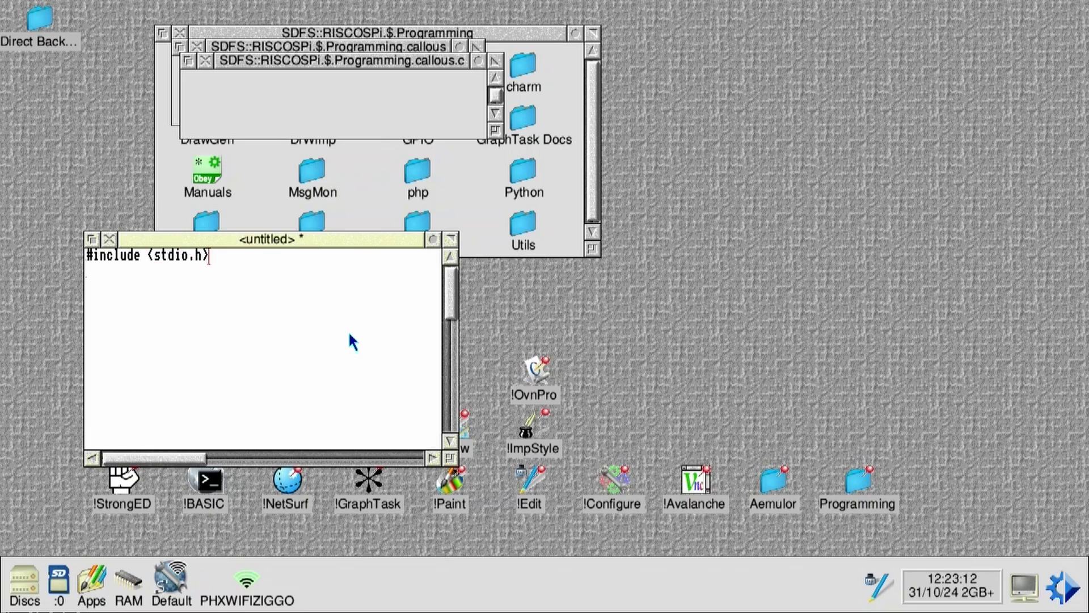
pyautogui.press('Return')
pyautogui.write('int main*({')
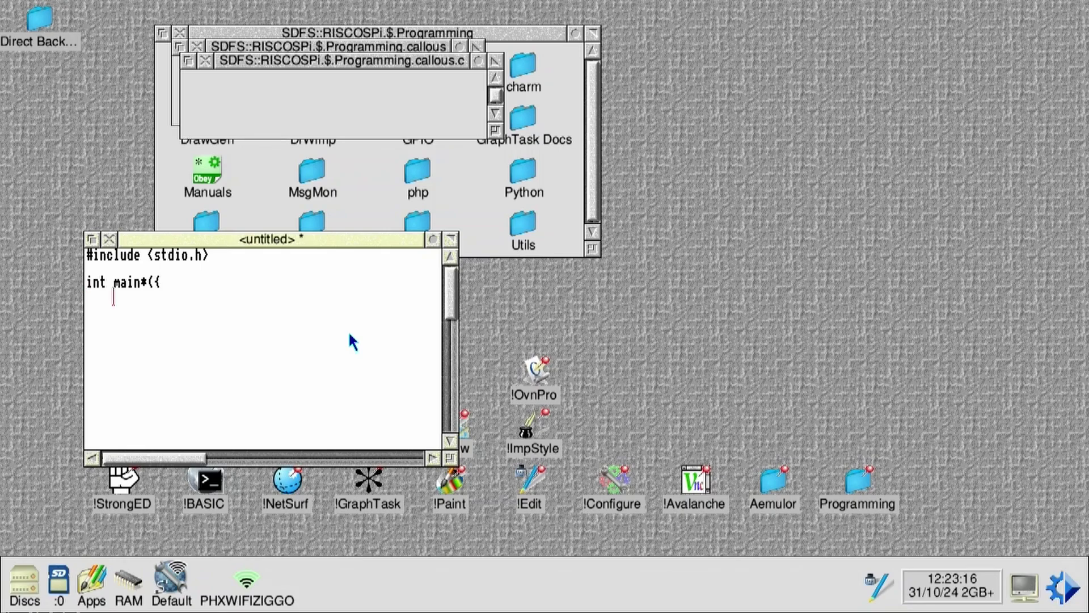
pyautogui.write('{}}')
pyautogui.press('BackSpace')
pyautogui.press('BackSpace')
pyautogui.press('BackSpace')
pyautogui.press('BackSpace')
# Step: Finish the code with its closing brace, save it as helloworld in callous.c, and close the editor
pyautogui.write('{')
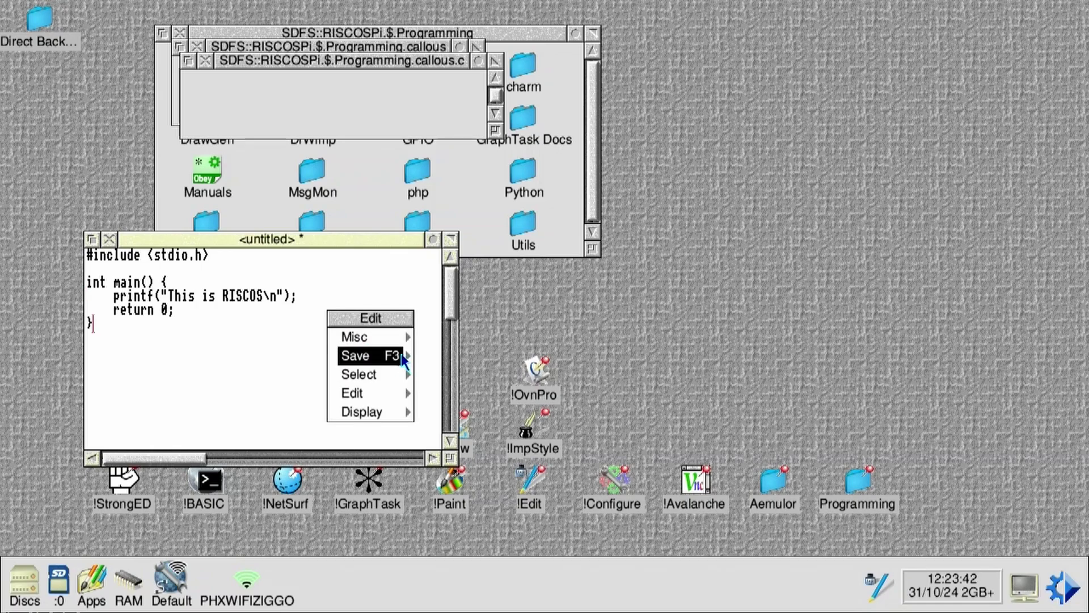
pyautogui.moveTo(414, 354)
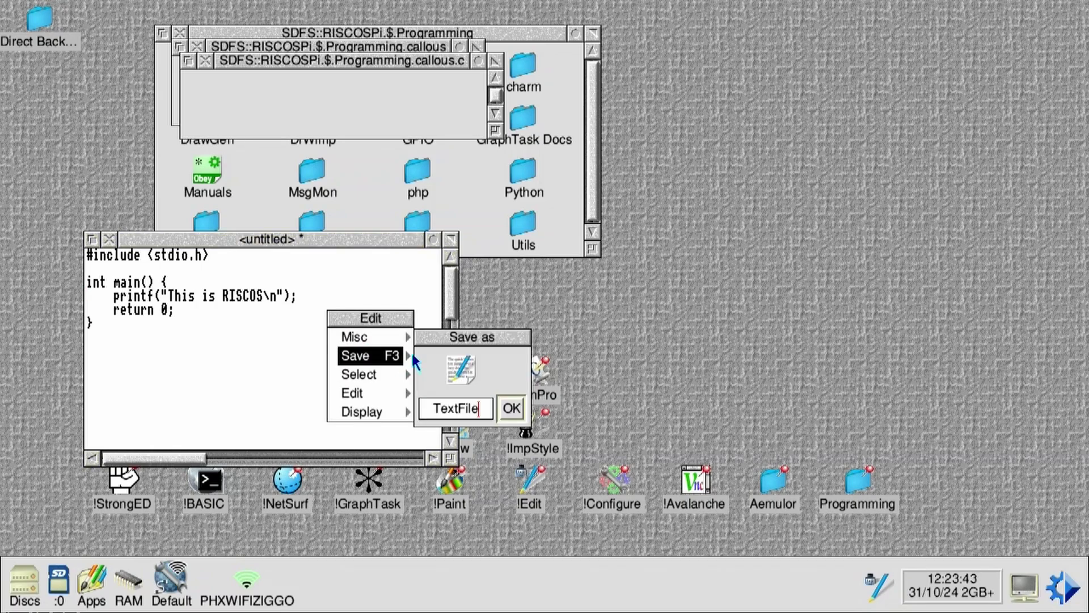
pyautogui.press('BackSpace')
pyautogui.press('BackSpace')
pyautogui.press('BackSpace')
pyautogui.press('BackSpace')
pyautogui.press('BackSpace')
pyautogui.press('BackSpace')
pyautogui.press('BackSpace')
pyautogui.press('BackSpace')
pyautogui.write('helloworld')
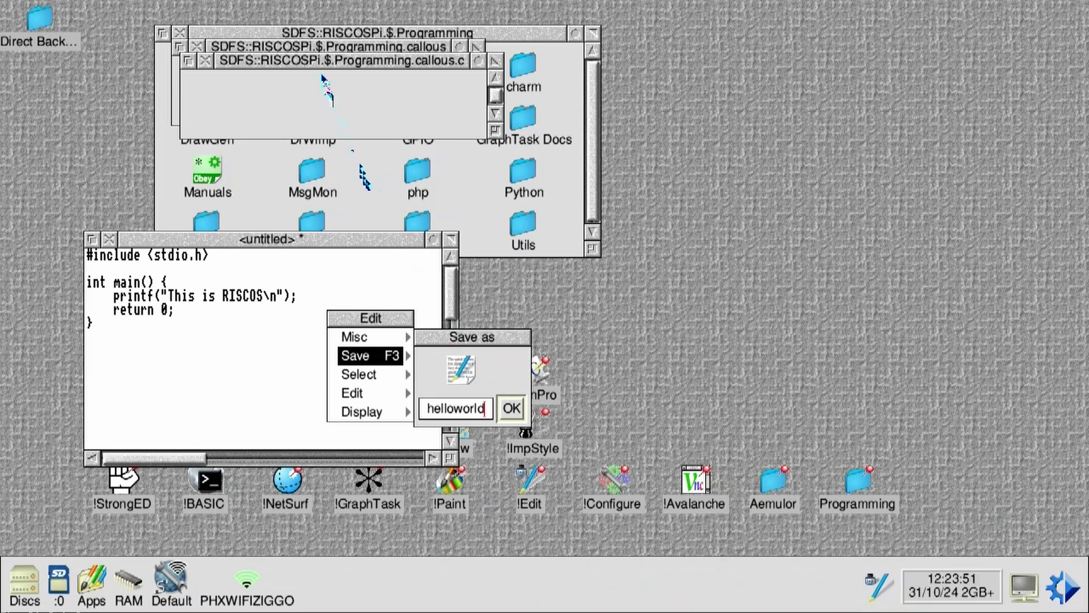
pyautogui.moveTo(455, 366); pyautogui.dragTo(311, 105)
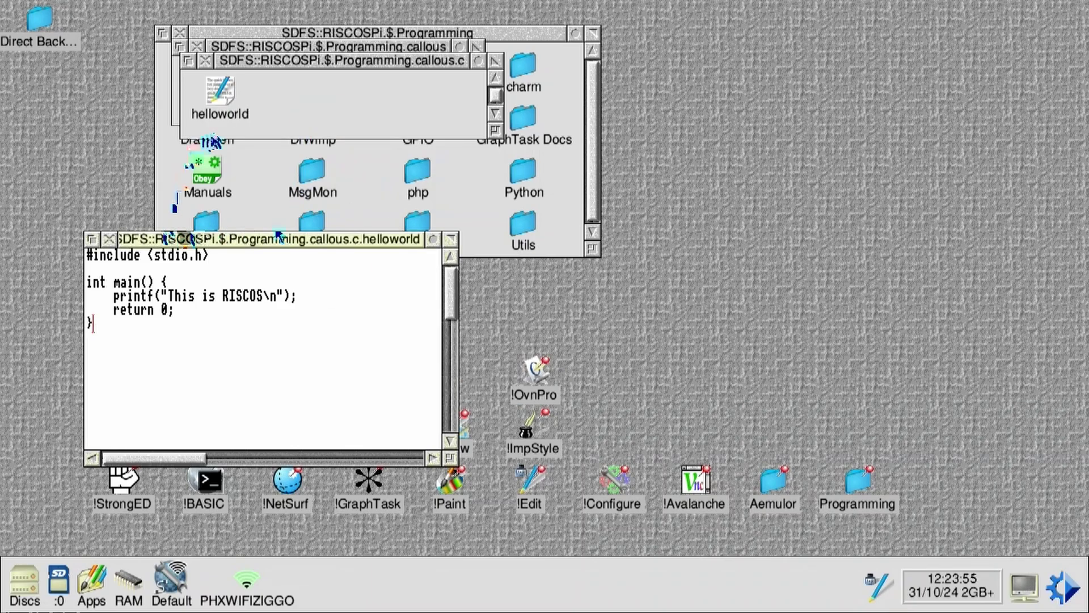
pyautogui.click(110, 239)
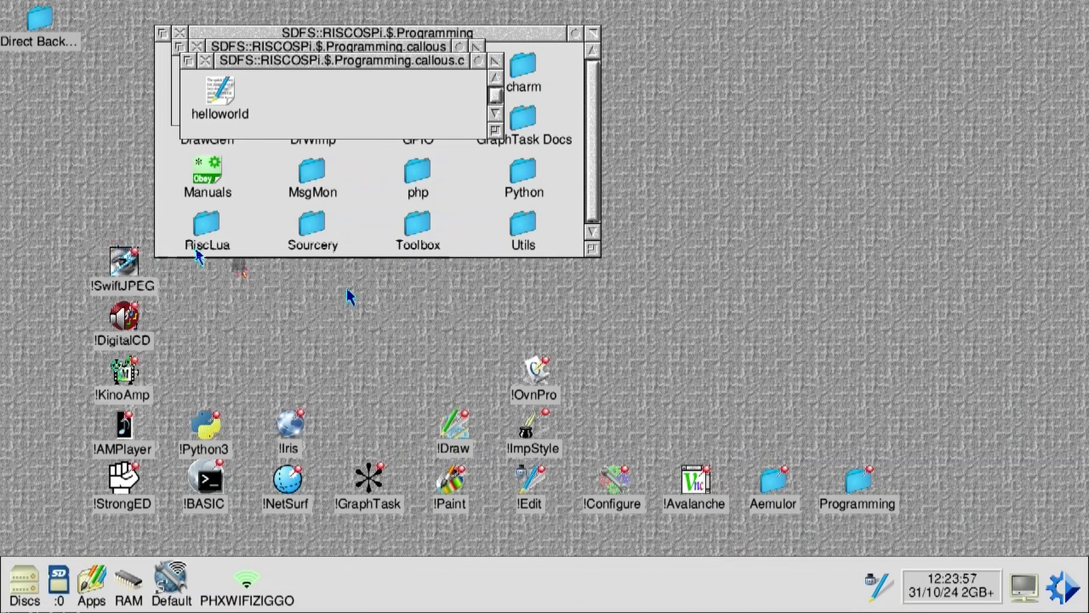
# Step: Adjust the next task's memory and open a new command-line Task window
pyautogui.click(1063, 588)
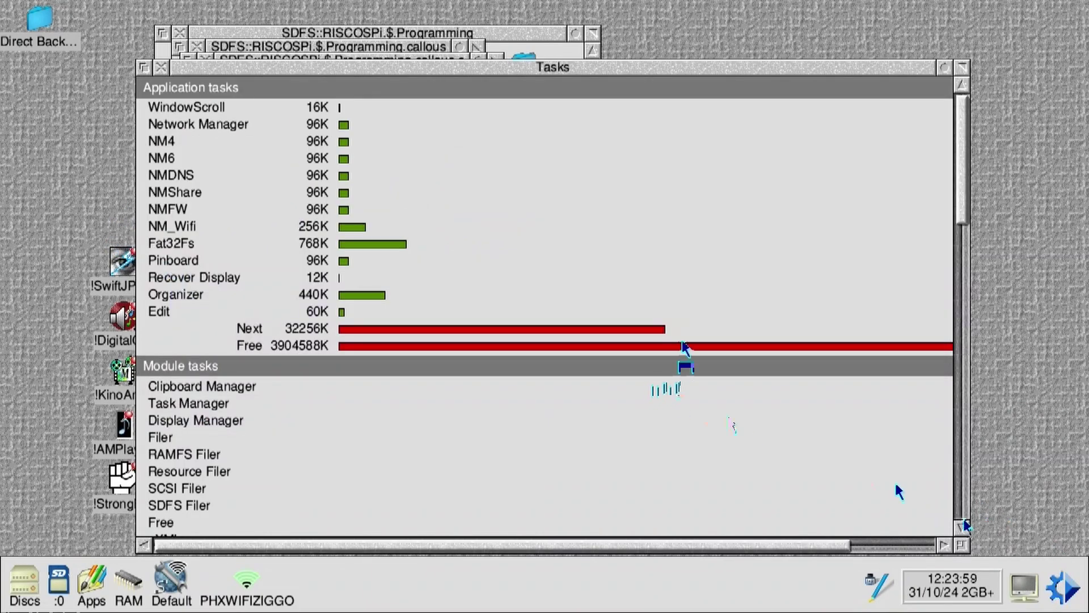
pyautogui.moveTo(647, 330)
pyautogui.mouseDown()
pyautogui.moveTo(632, 335)
pyautogui.moveTo(661, 336)
pyautogui.moveTo(381, 339)
pyautogui.moveTo(681, 333)
pyautogui.moveTo(666, 332)
pyautogui.mouseUp()
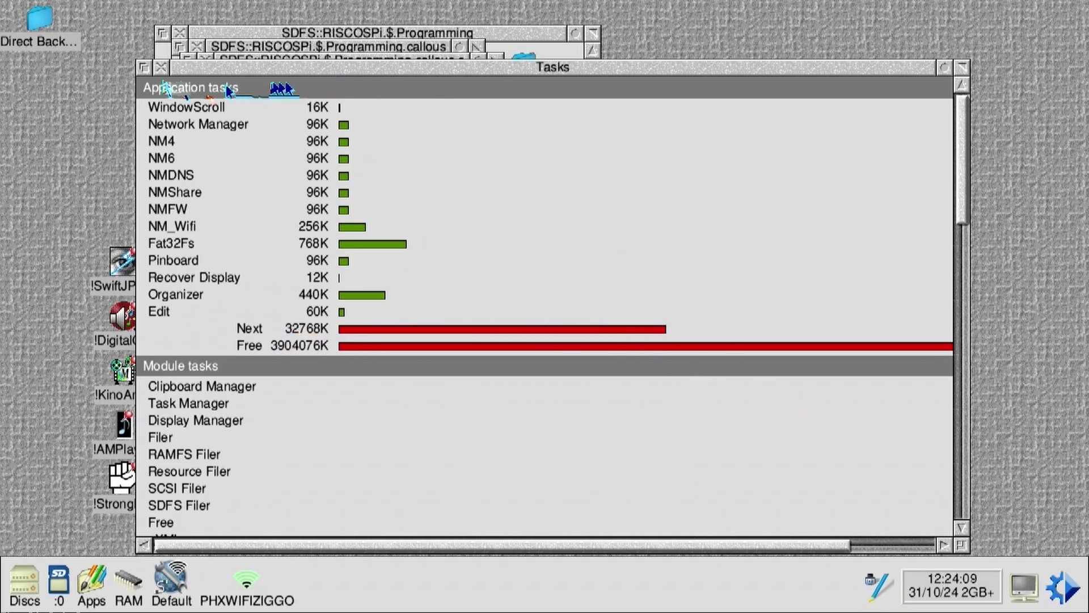
pyautogui.middleClick(1061, 587)
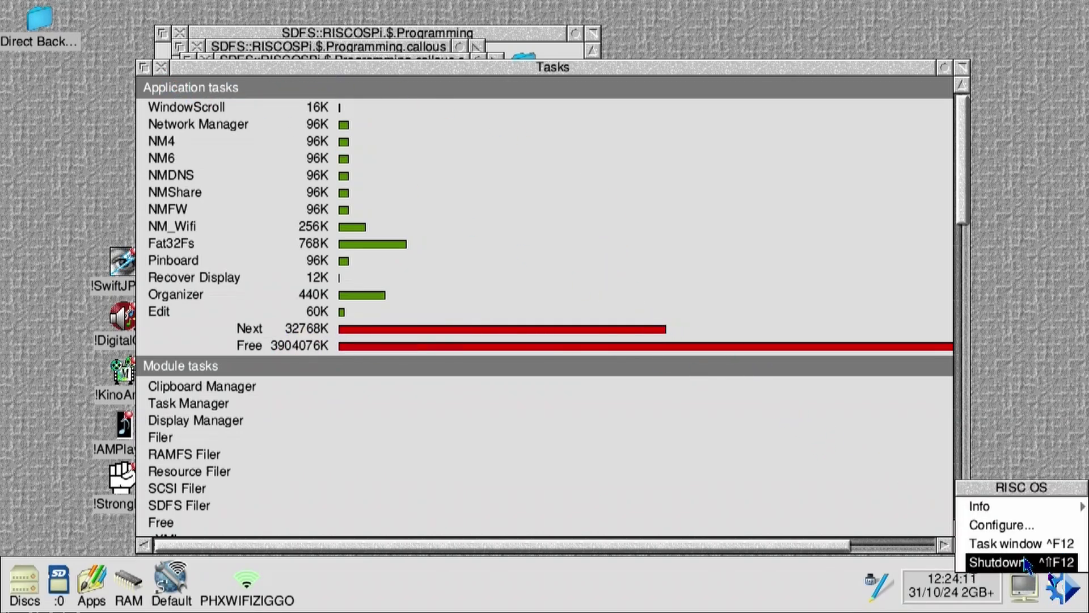
pyautogui.click(1019, 544)
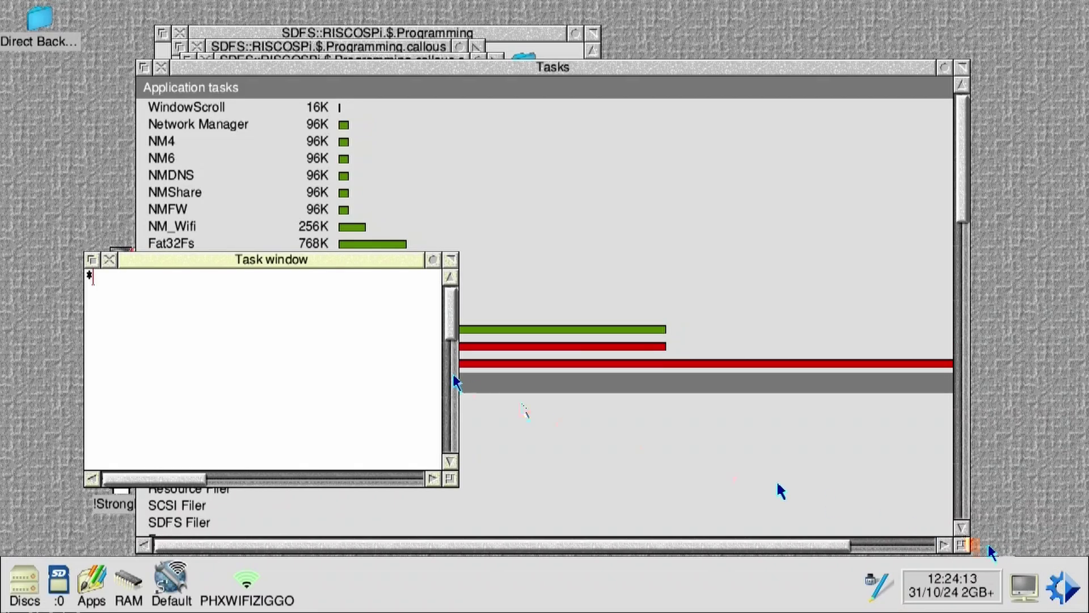
pyautogui.moveTo(250, 261); pyautogui.dragTo(309, 349)
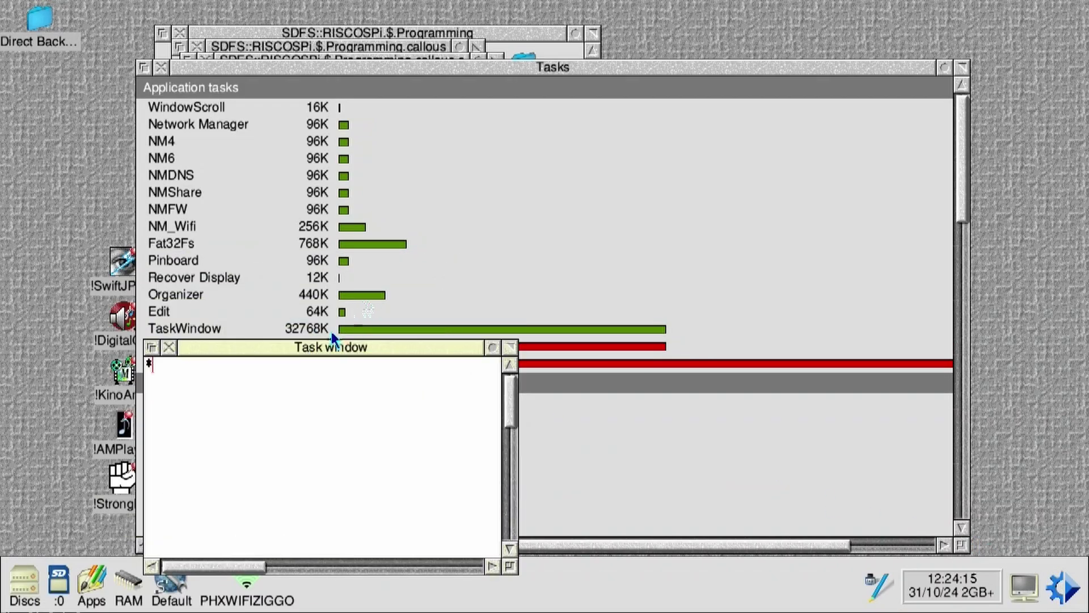
pyautogui.click(162, 67)
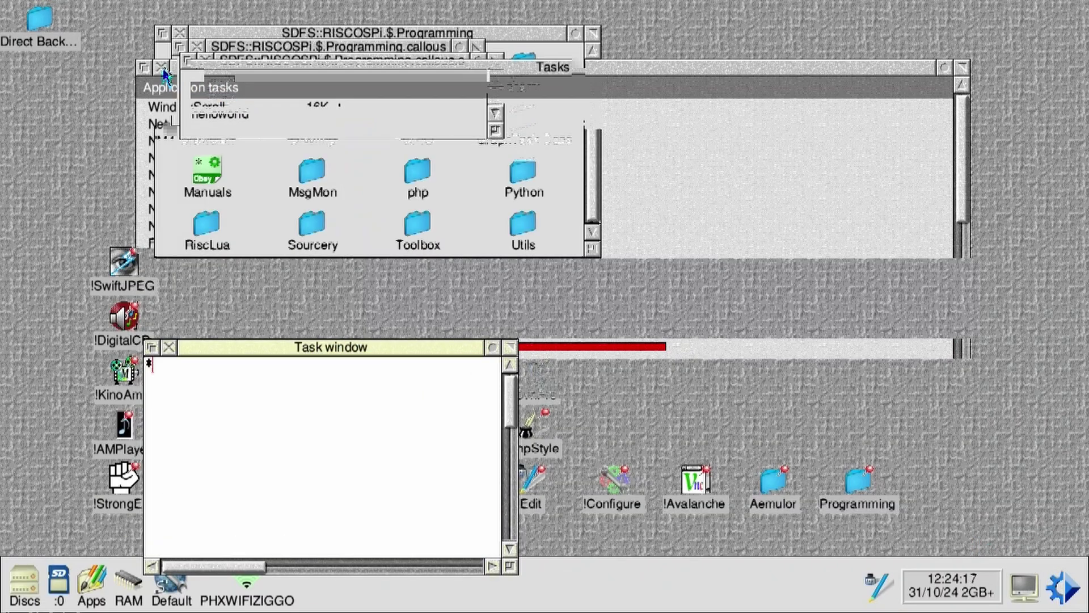
# Step: Move the Task and callous.c windows aside and set callous as the current directory
pyautogui.moveTo(344, 343); pyautogui.dragTo(393, 212)
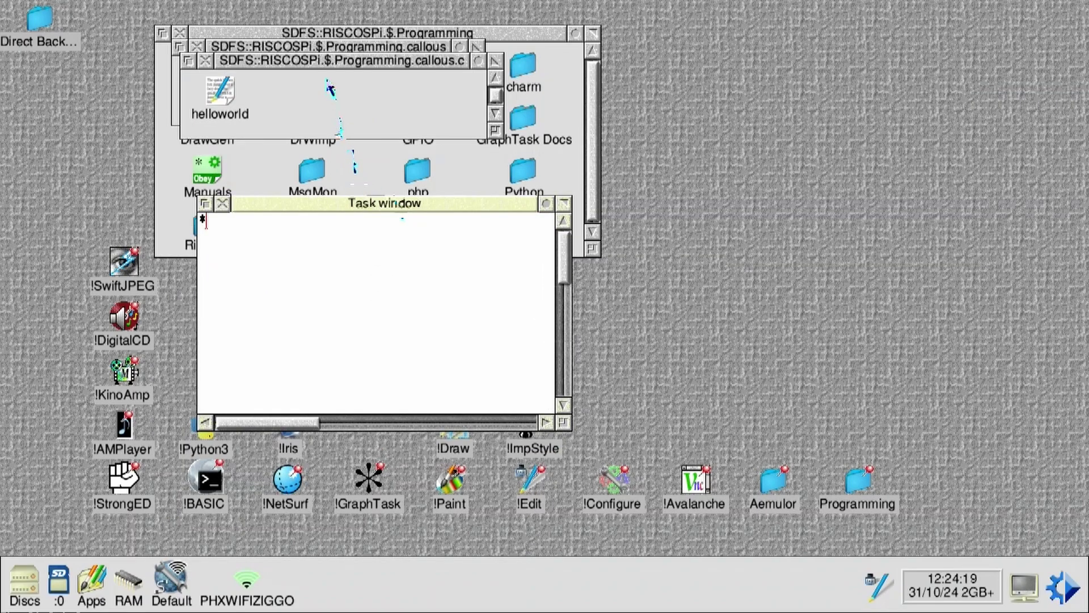
pyautogui.moveTo(312, 62); pyautogui.dragTo(775, 91)
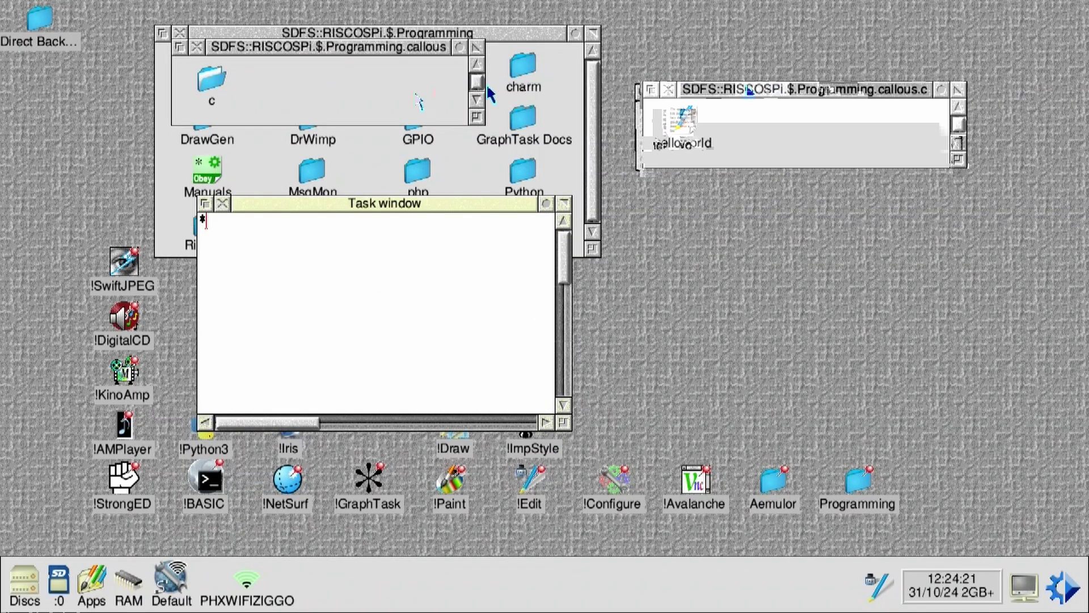
pyautogui.middleClick(379, 98)
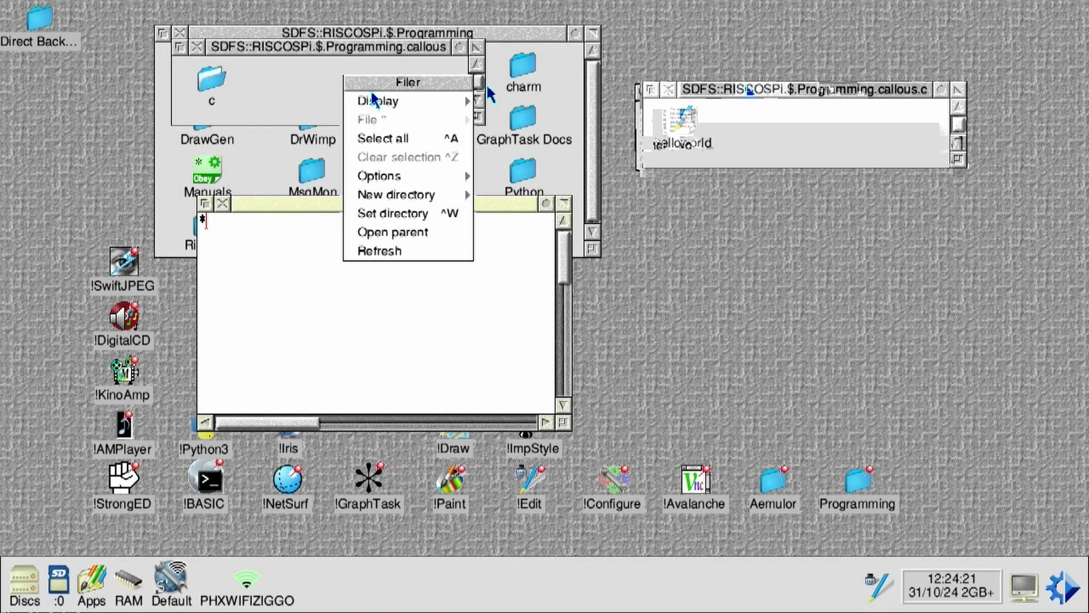
pyautogui.click(401, 214)
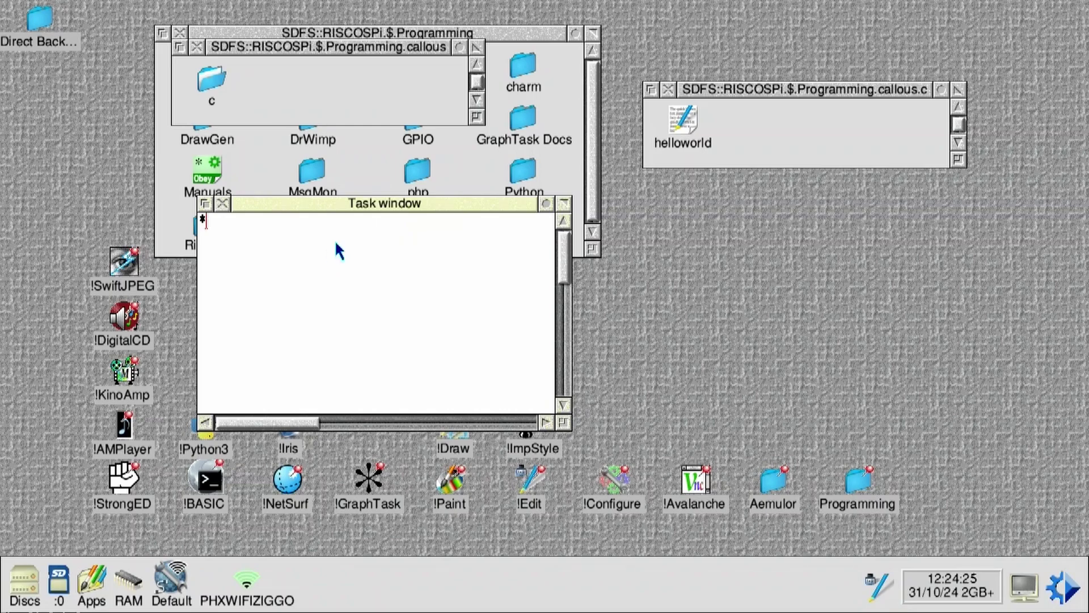
# Step: Compile with 'gcc -o hello helloworld.c' and run the resulting hello program
pyautogui.write('gcc -o hello h')
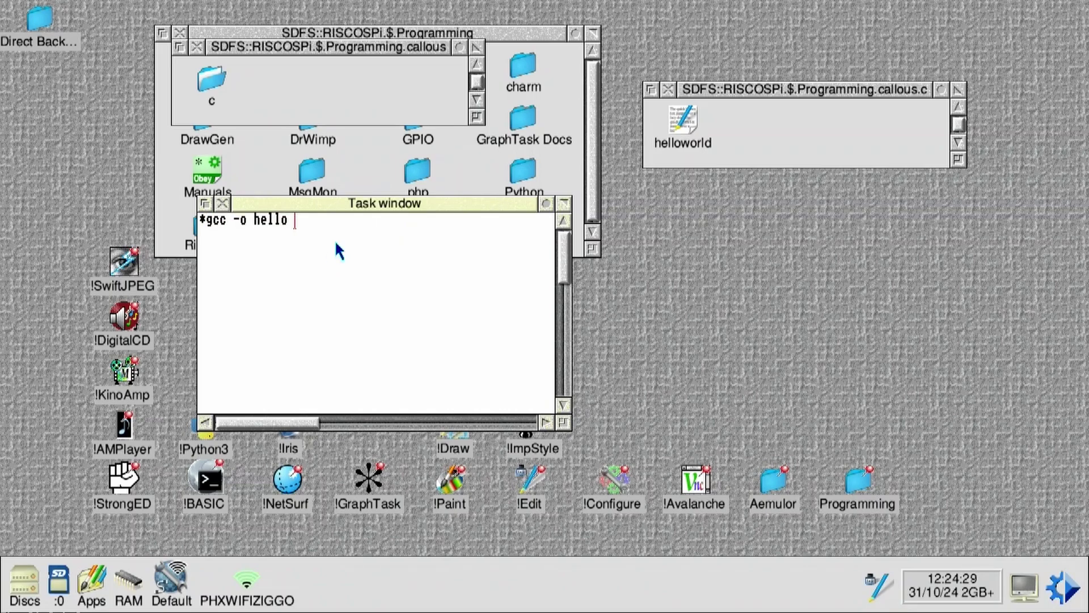
pyautogui.write('elloworld.c')
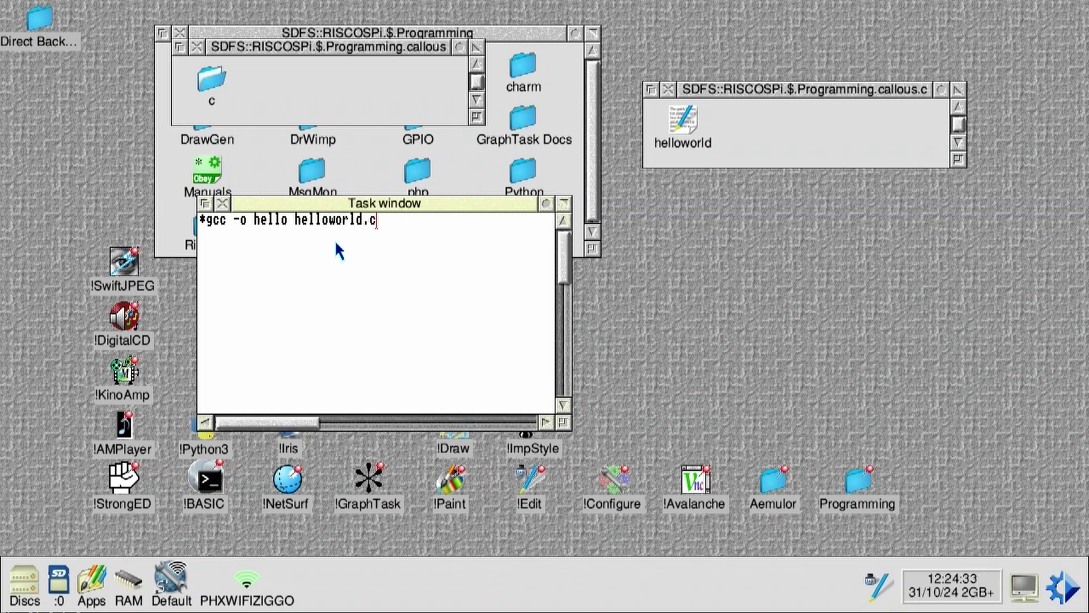
pyautogui.press('Return')
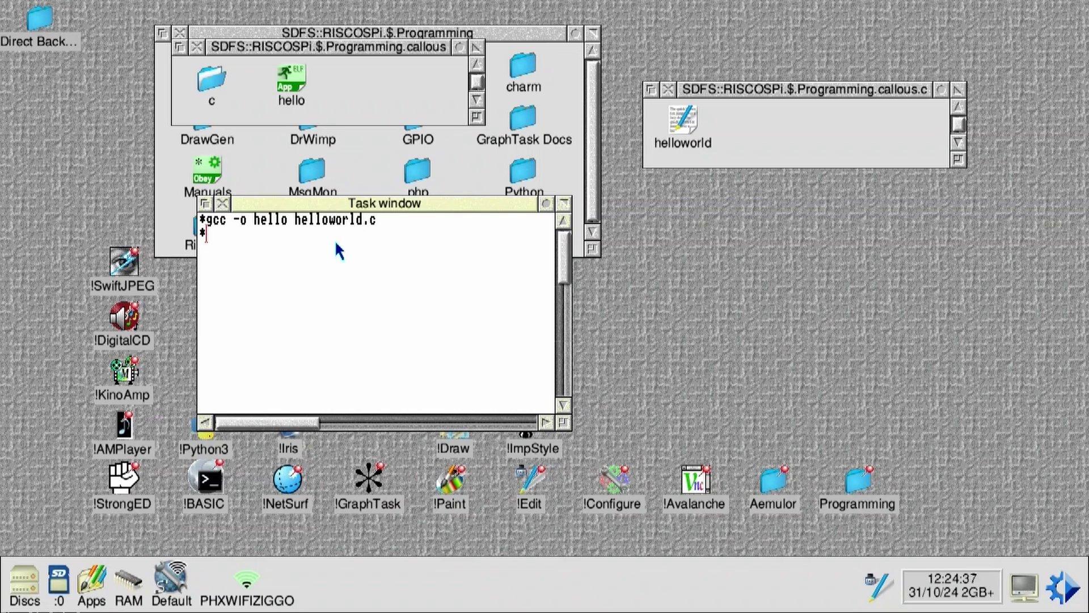
pyautogui.doubleClick(288, 82)
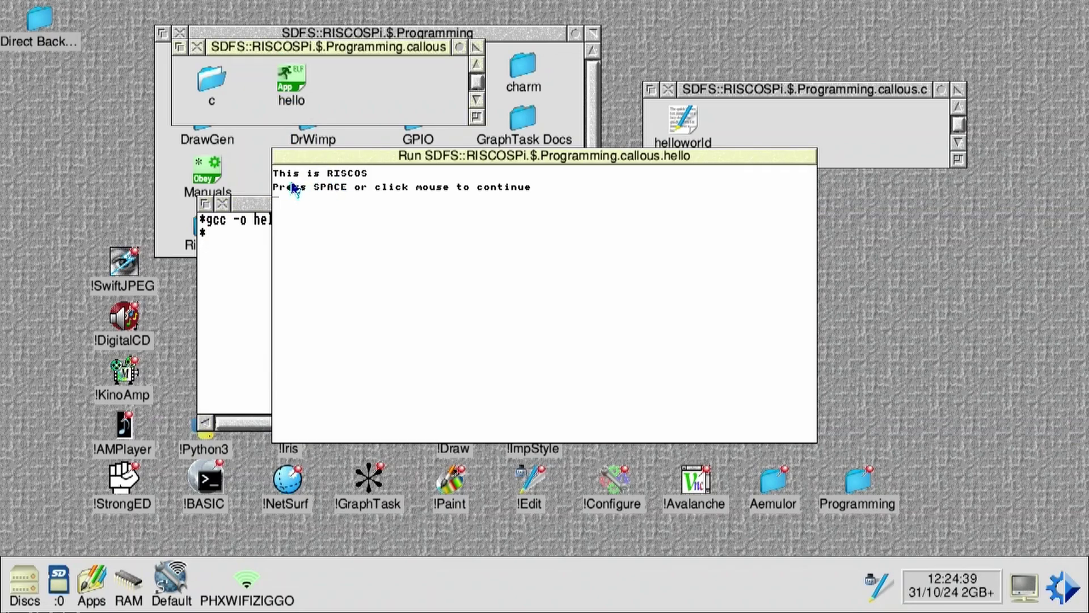
pyautogui.click(298, 188)
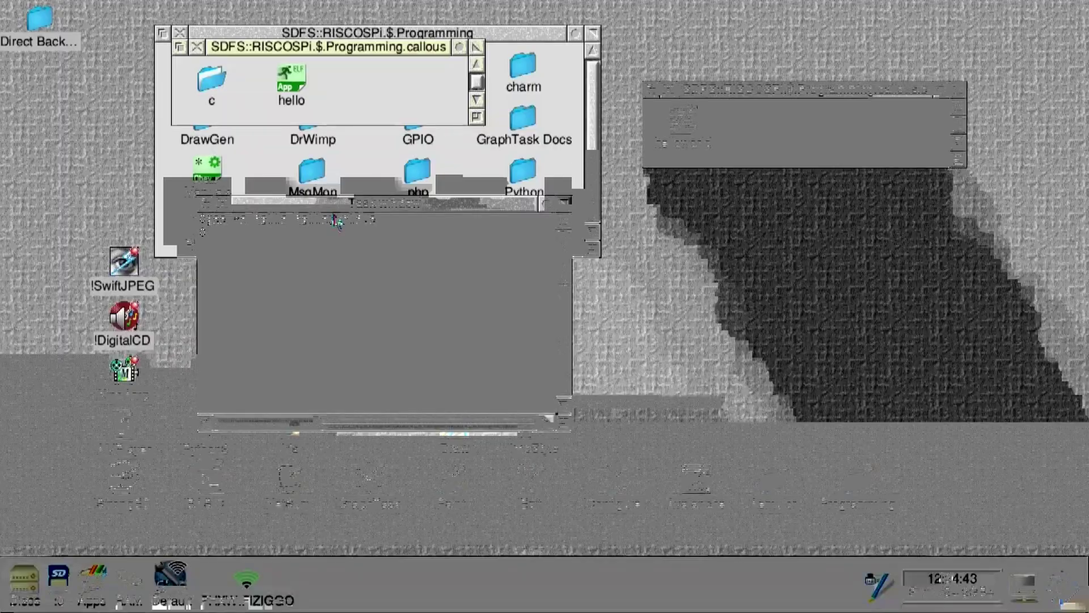
pyautogui.write('hello')
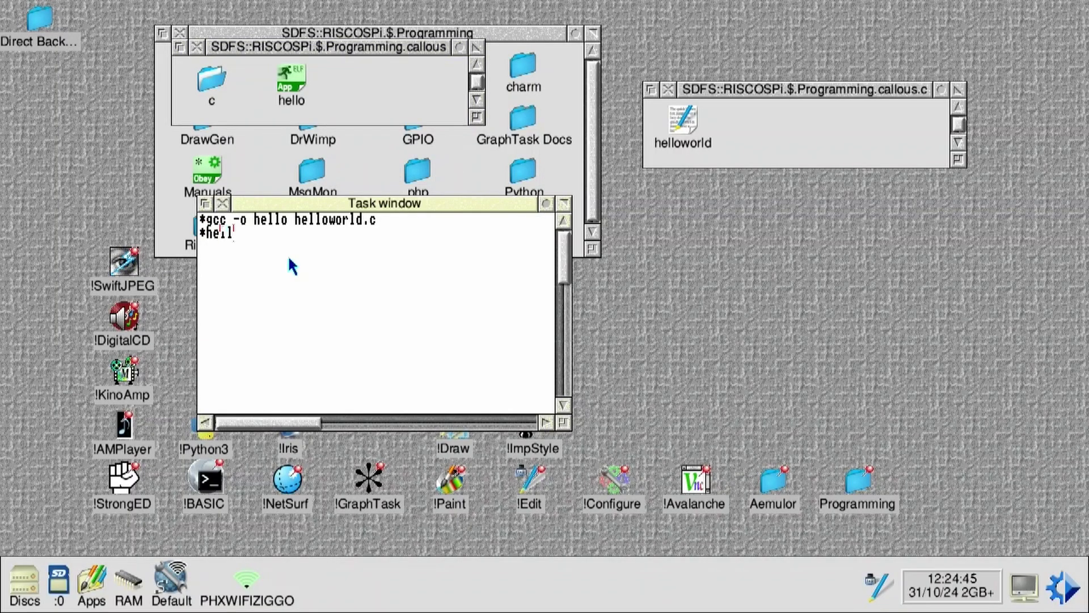
pyautogui.press('Return')
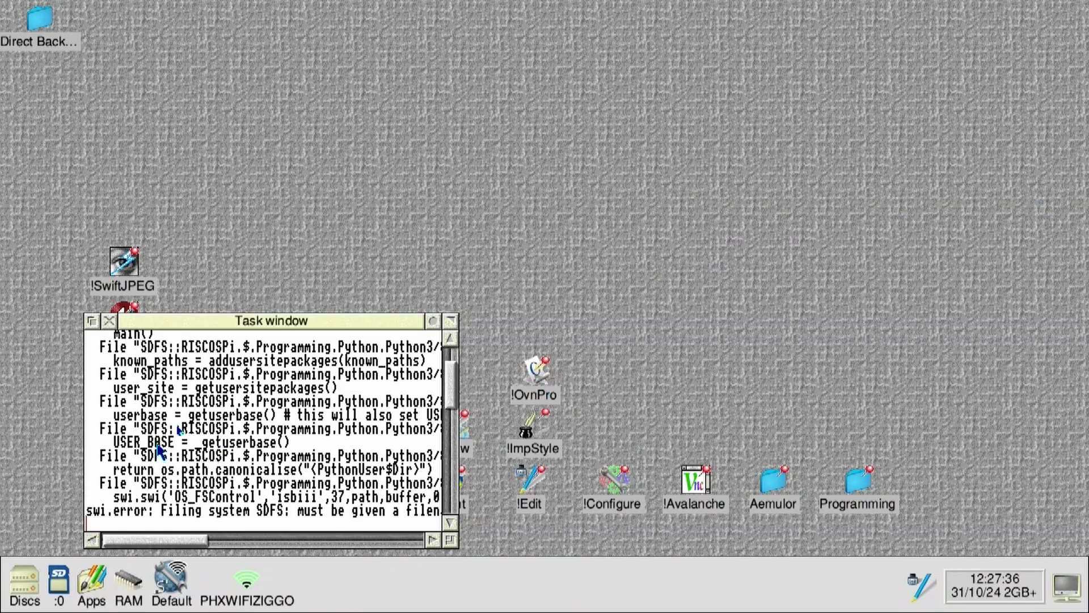
# Step: Launch !Python3 from Direct Backups > Programming > Python3Alpha4 and evaluate print(12+12)
pyautogui.click(109, 321)
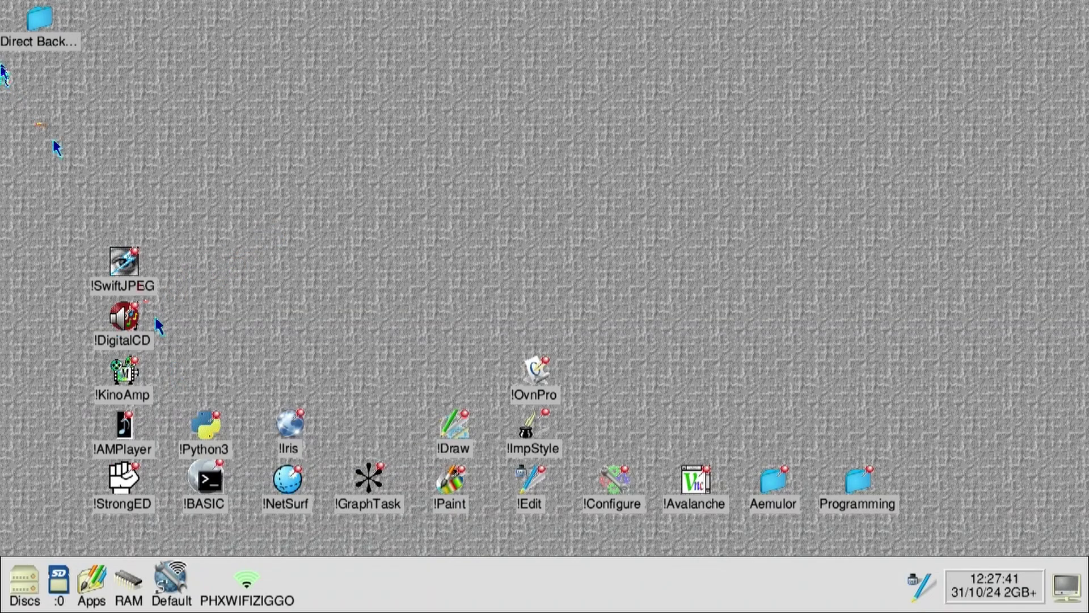
pyautogui.doubleClick(38, 18)
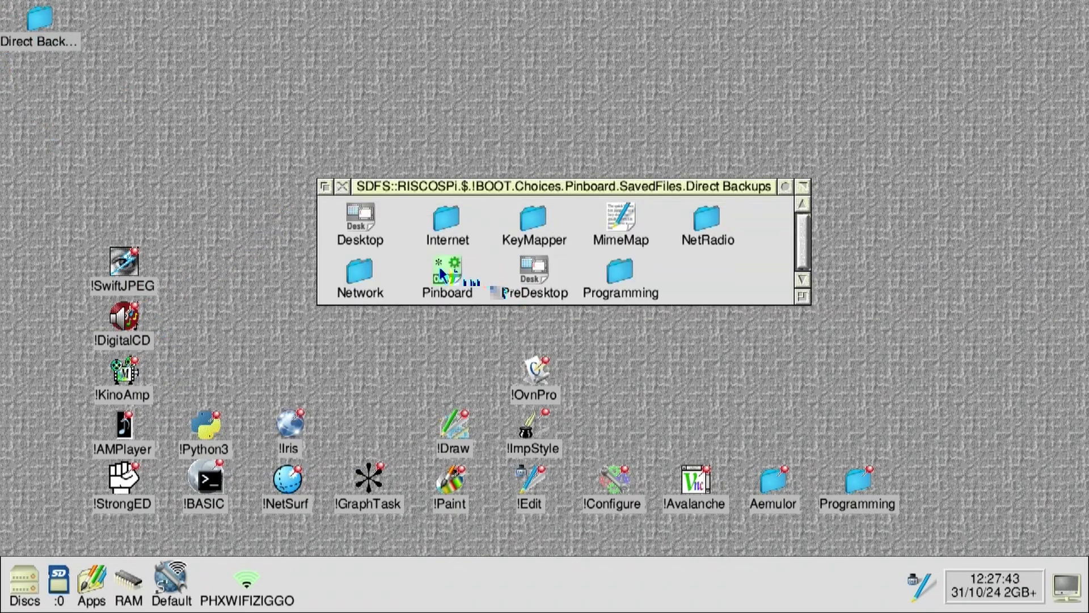
pyautogui.doubleClick(608, 284)
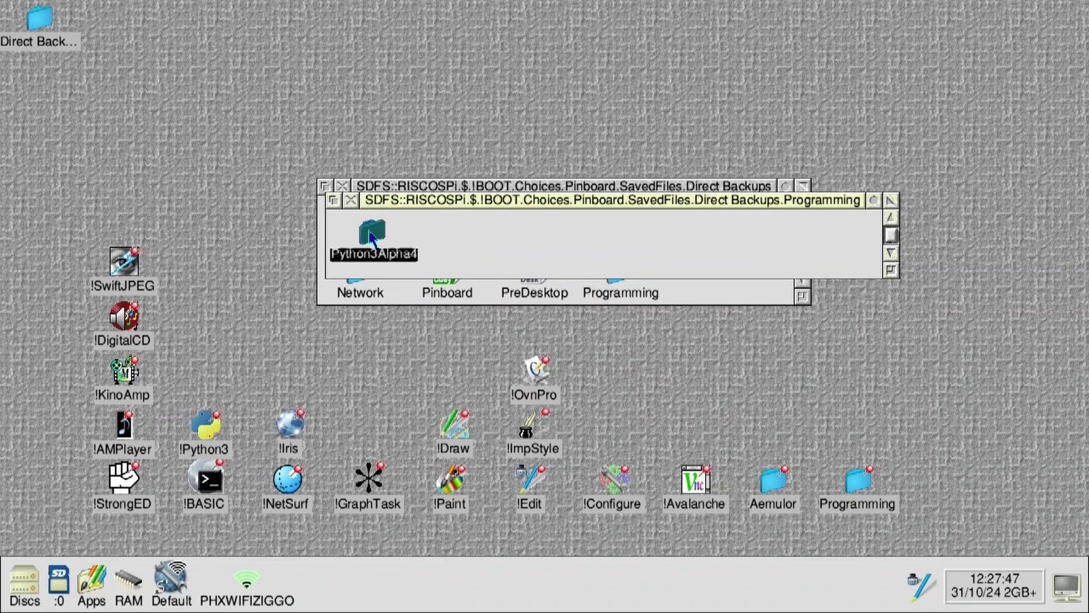
pyautogui.doubleClick(372, 237)
pyautogui.doubleClick(384, 254)
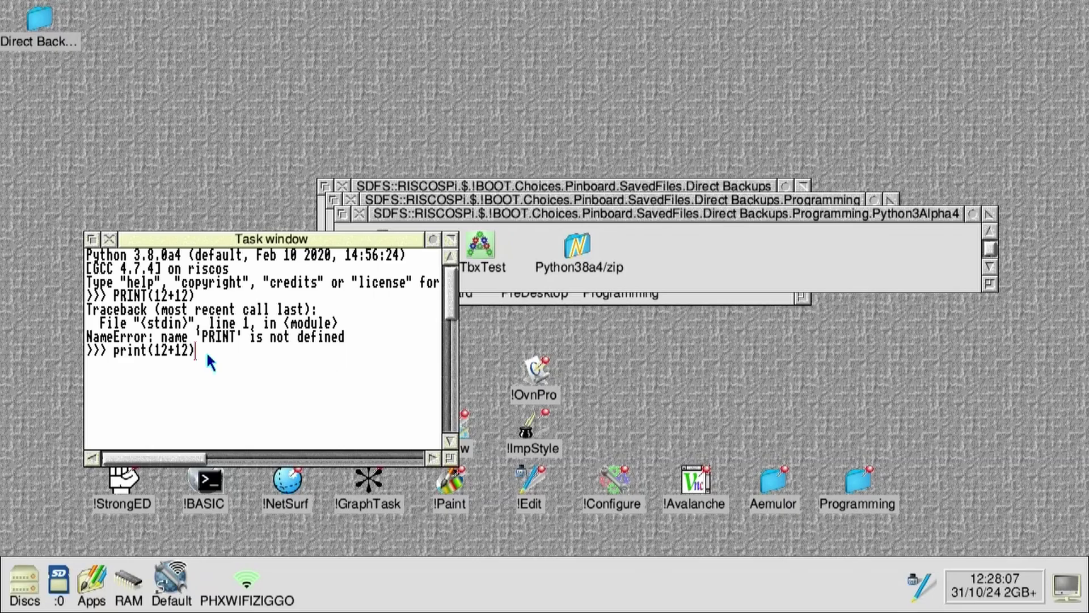
pyautogui.press('Return')
# Step: Start BBC BASIC and enter lines 10 PRINT "HELLO WORLD" and 20 GOTO 10
pyautogui.doubleClick(205, 481)
pyautogui.write('10')
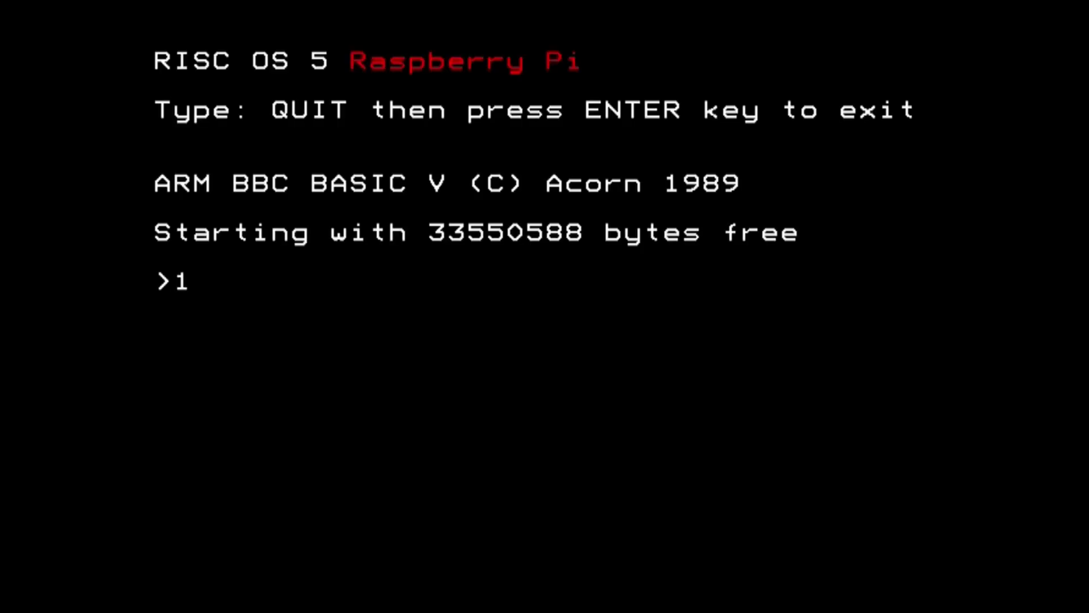
pyautogui.write(' print')
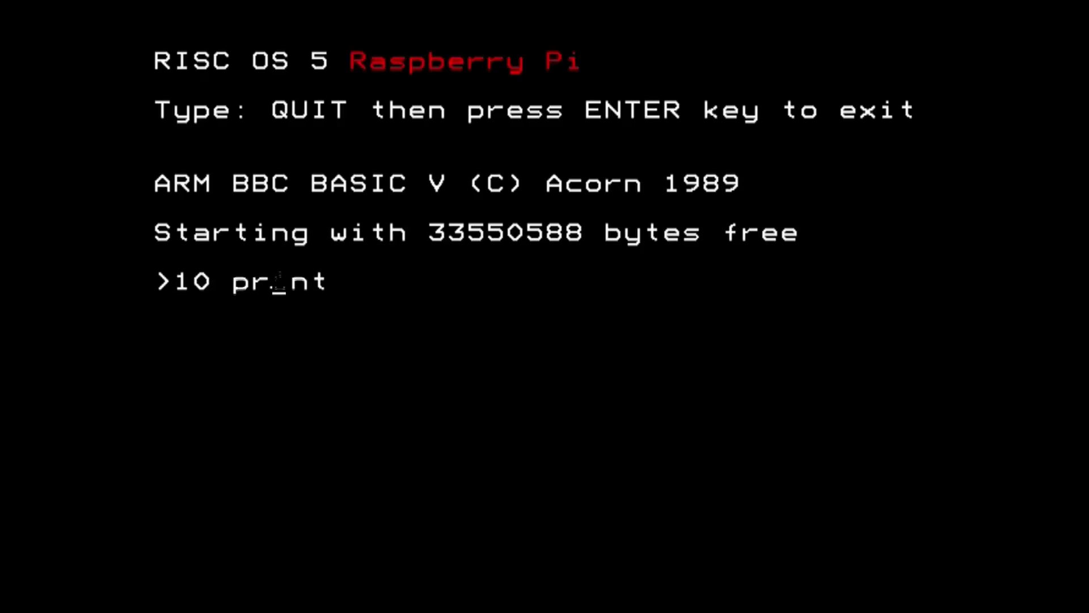
pyautogui.press('Return')
pyautogui.write('10 PRINT')
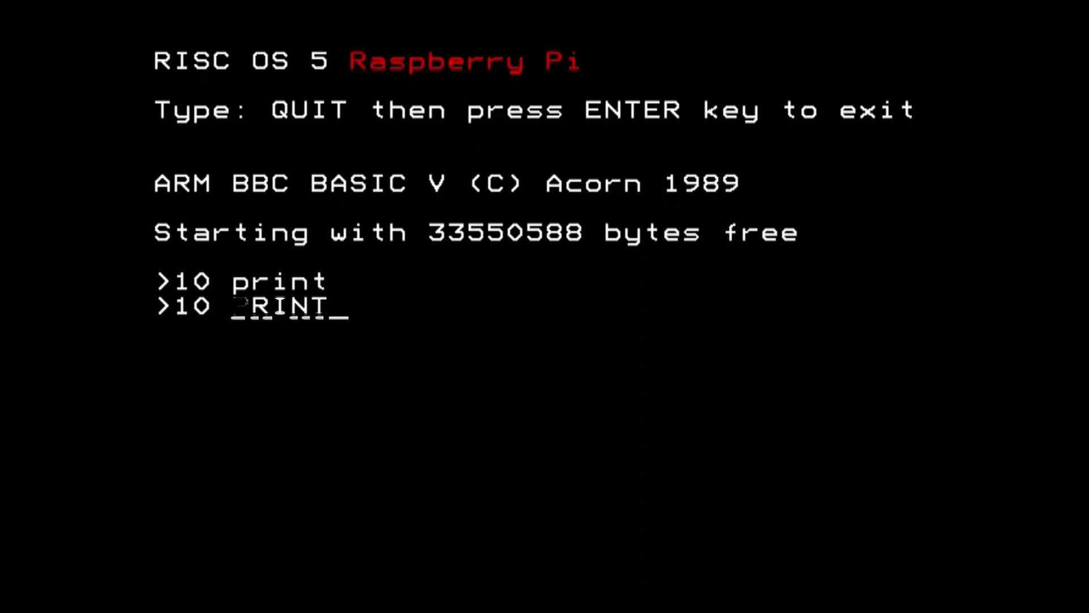
pyautogui.write(' "HELLO')
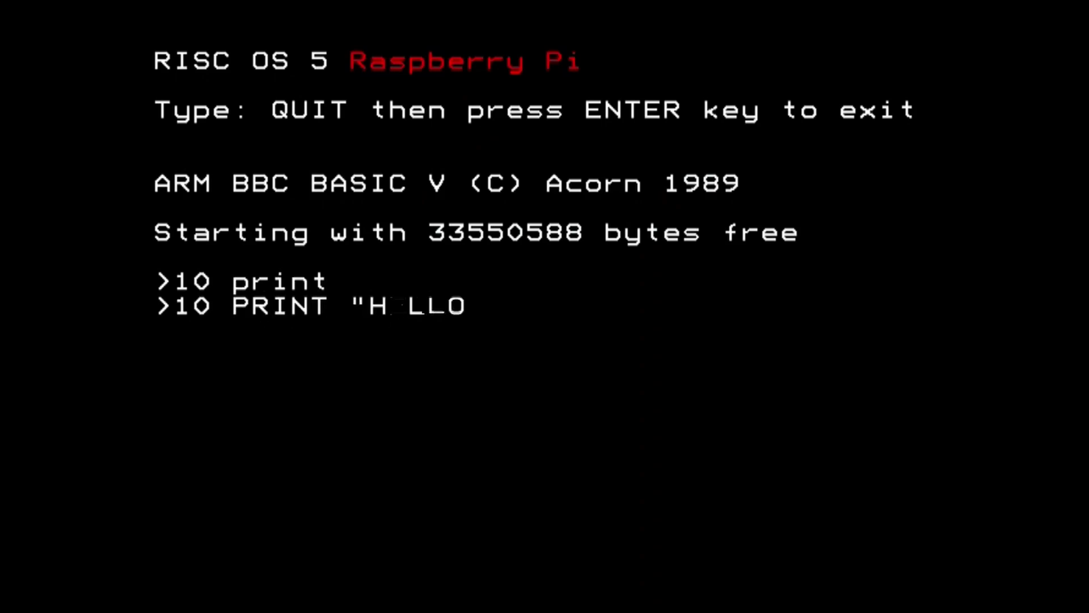
pyautogui.write(' WORLD"')
pyautogui.press('Return')
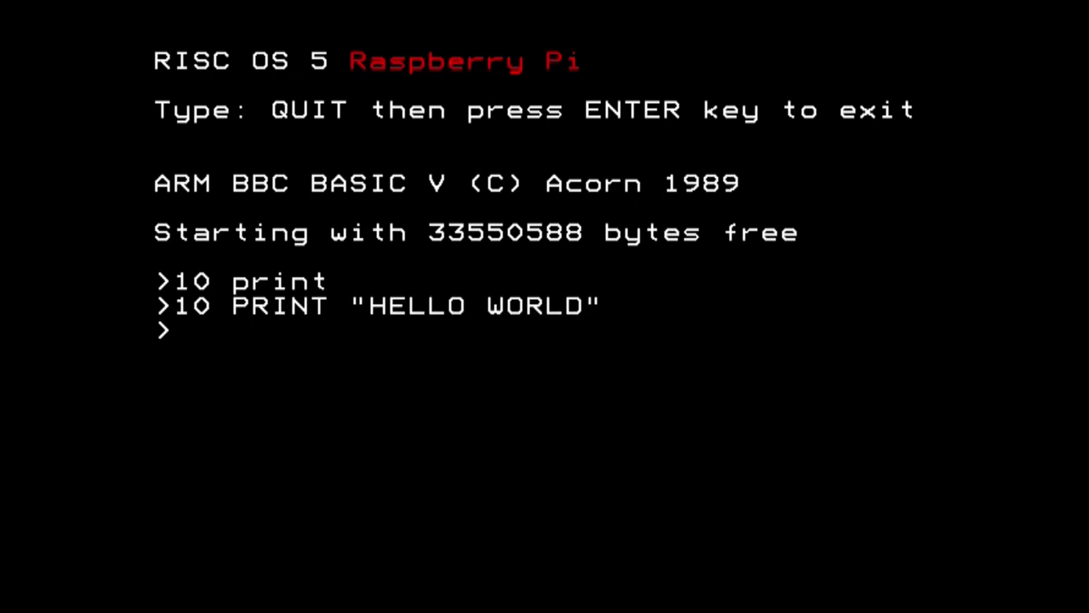
pyautogui.write('20 GOT')
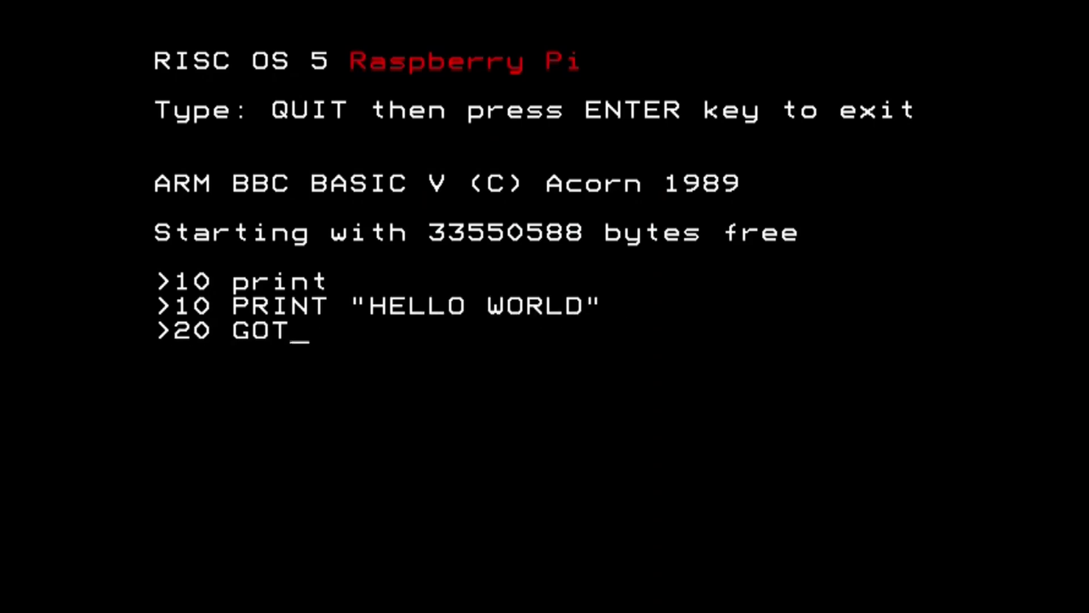
pyautogui.write('O 10')
pyautogui.press('Return')
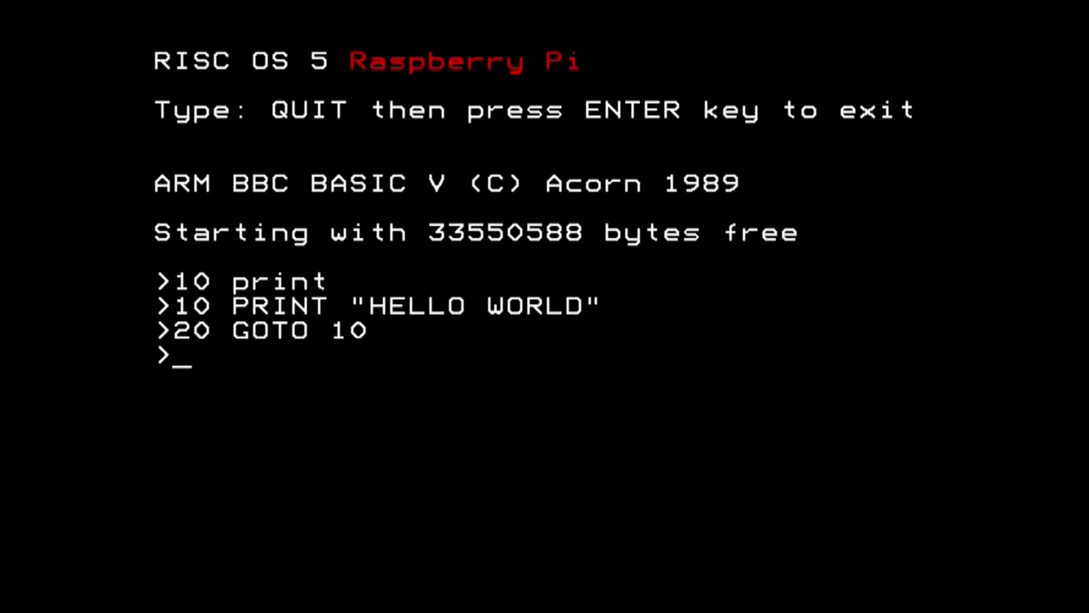
# Step: RUN the HELLO WORLD loop, stop it with Escape, and type QUIT
pyautogui.write('RUN')
pyautogui.press('Return')
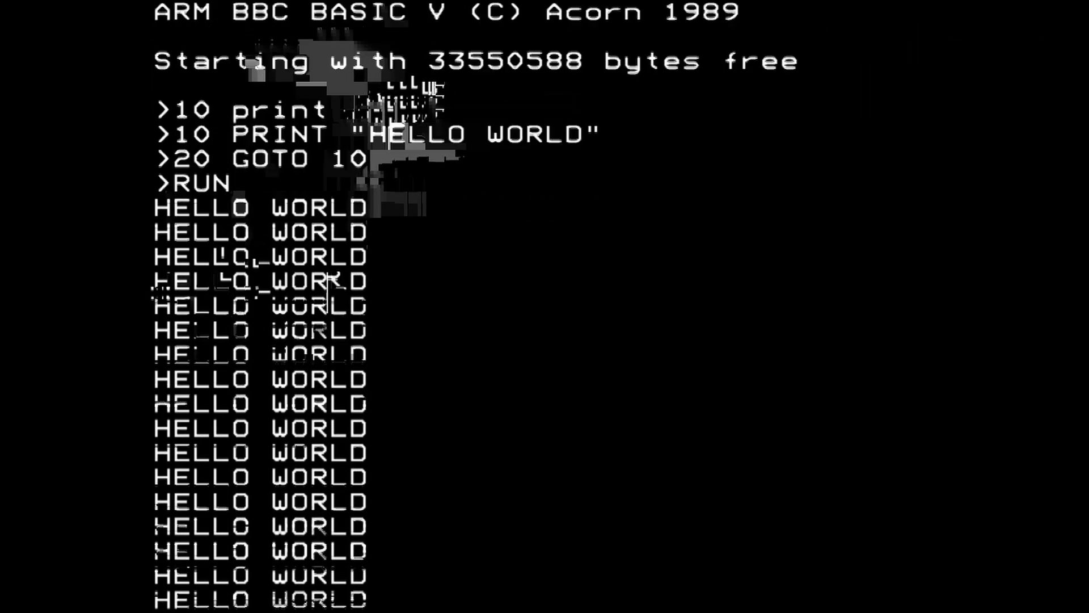
pyautogui.press('Escape')
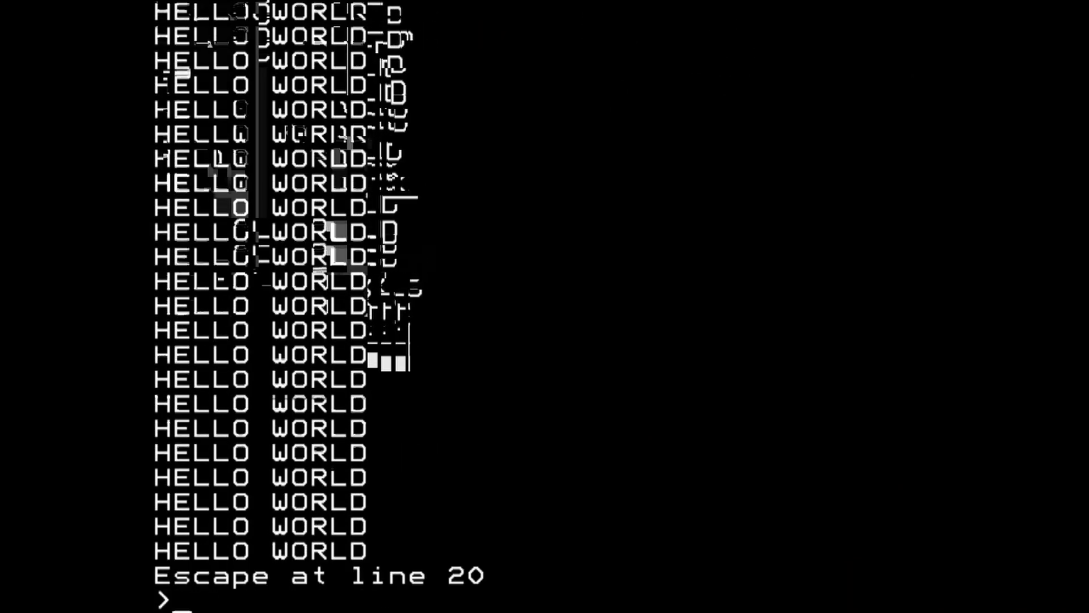
pyautogui.press('Escape')
pyautogui.press('Escape')
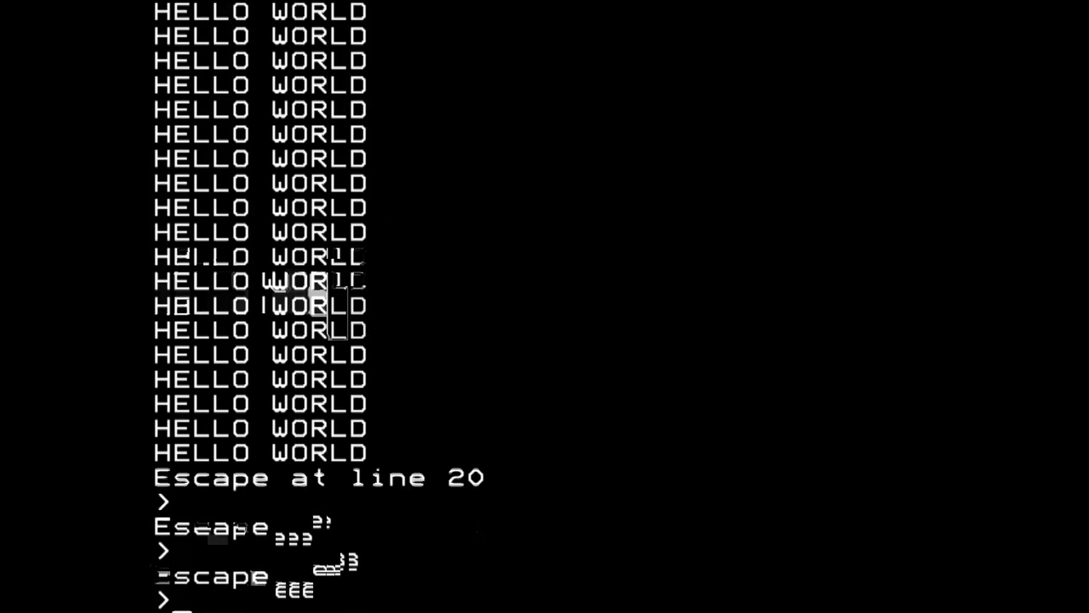
pyautogui.press('Return')
pyautogui.press('Return')
pyautogui.press('Return')
pyautogui.press('Return')
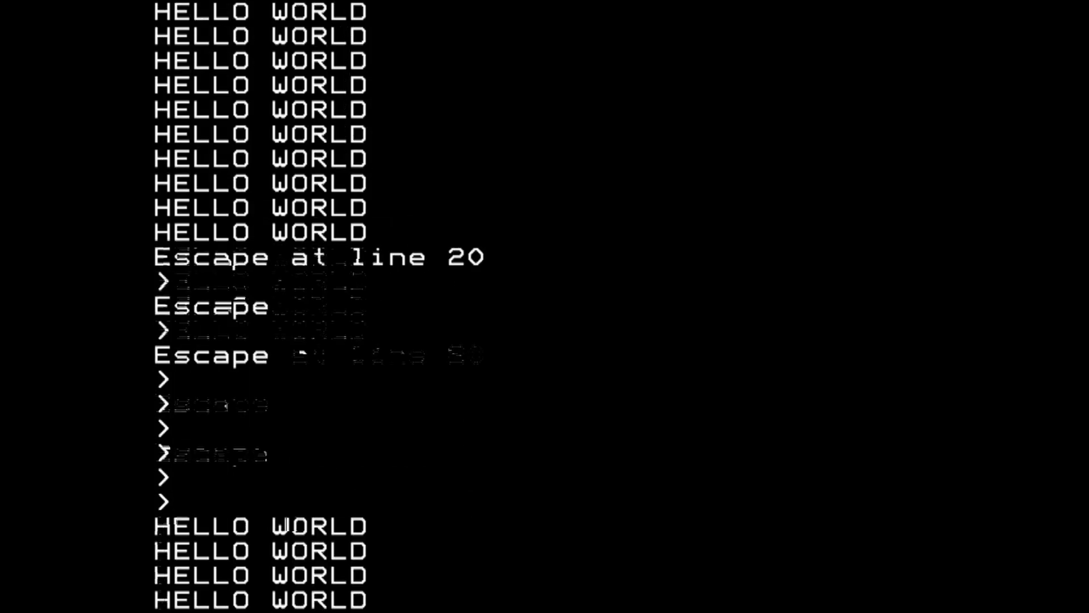
pyautogui.press('Return')
pyautogui.write('QUIT')
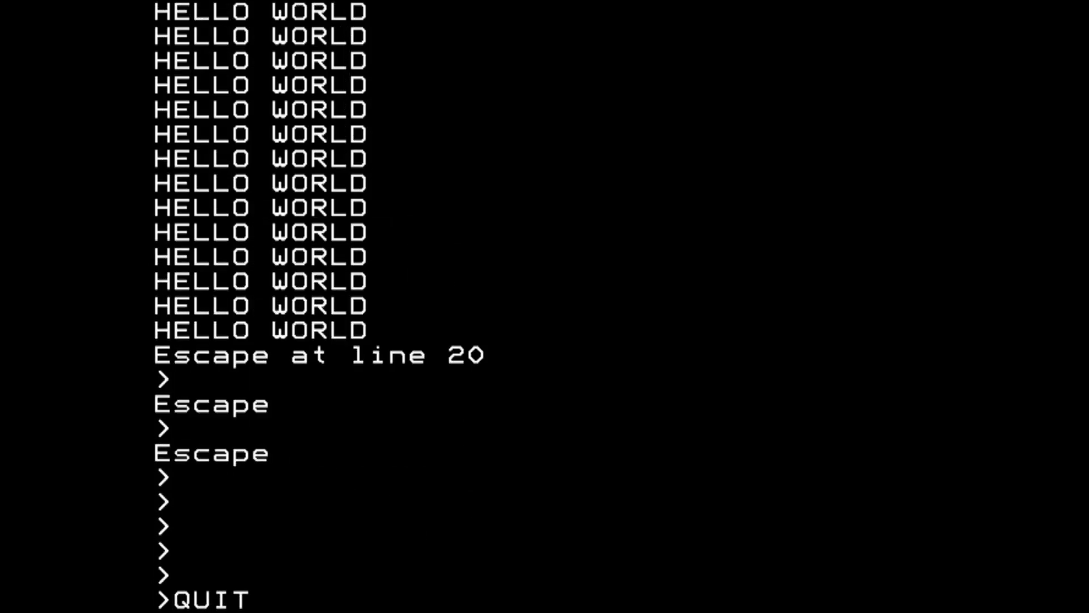